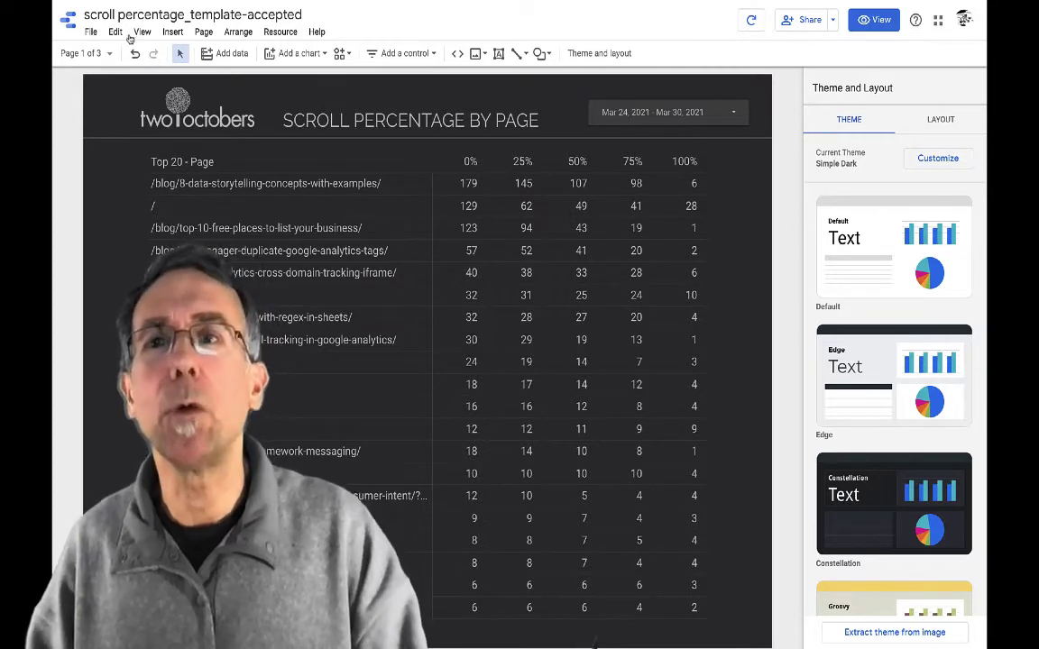
Go to the 'content engagement 2' page and look over its colour-coded scroll-depth table
{"action": "left_click", "coordinate": [88, 53]}
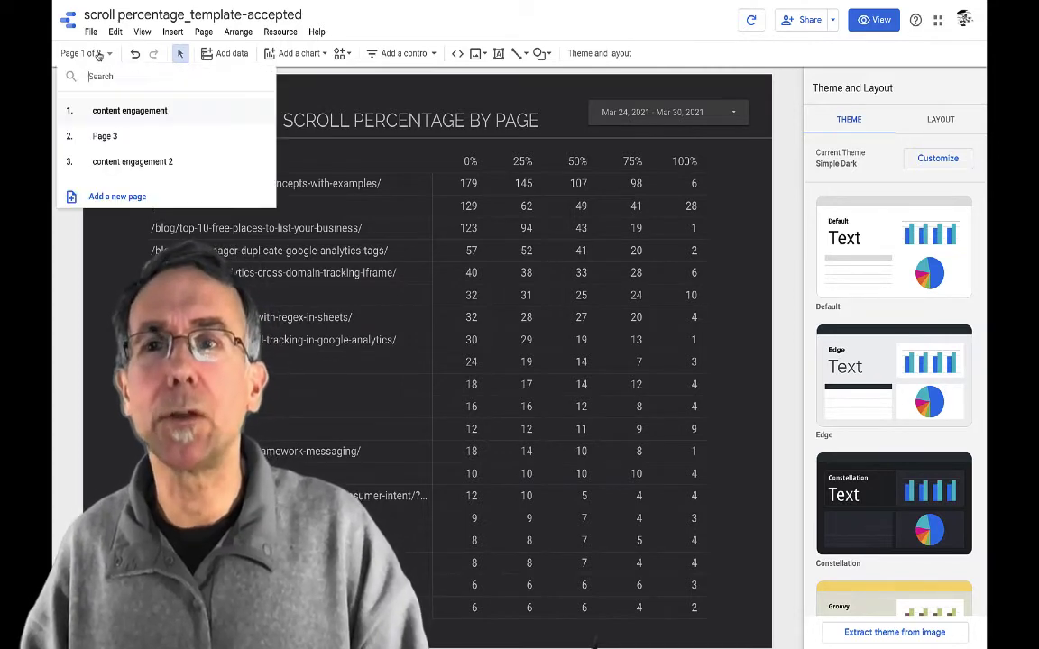
{"action": "left_click", "coordinate": [122, 166]}
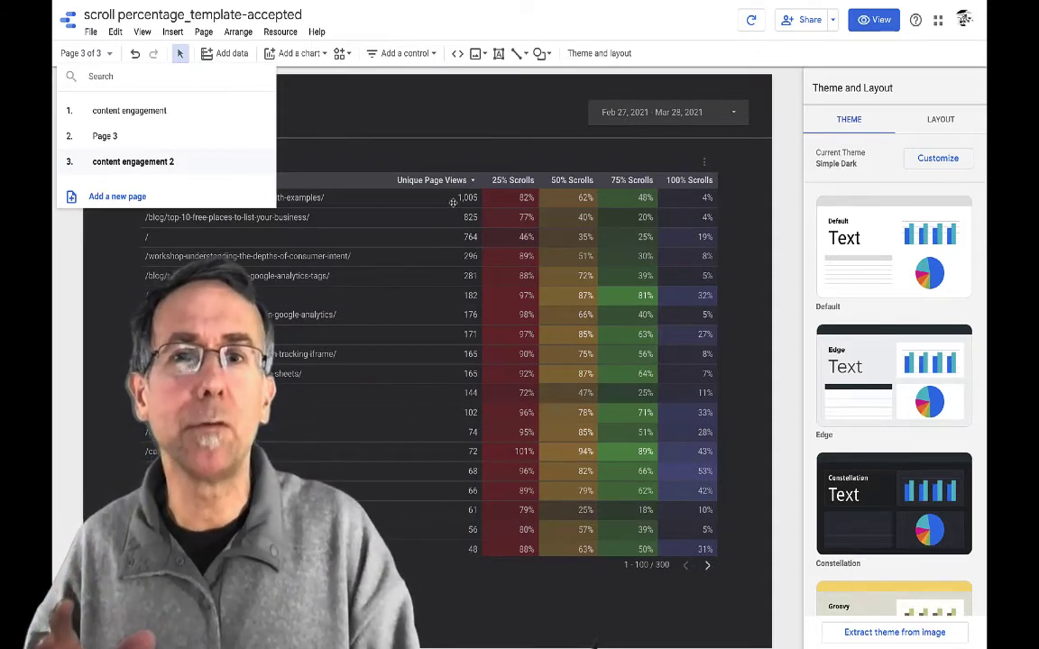
{"action": "left_click", "coordinate": [291, 137]}
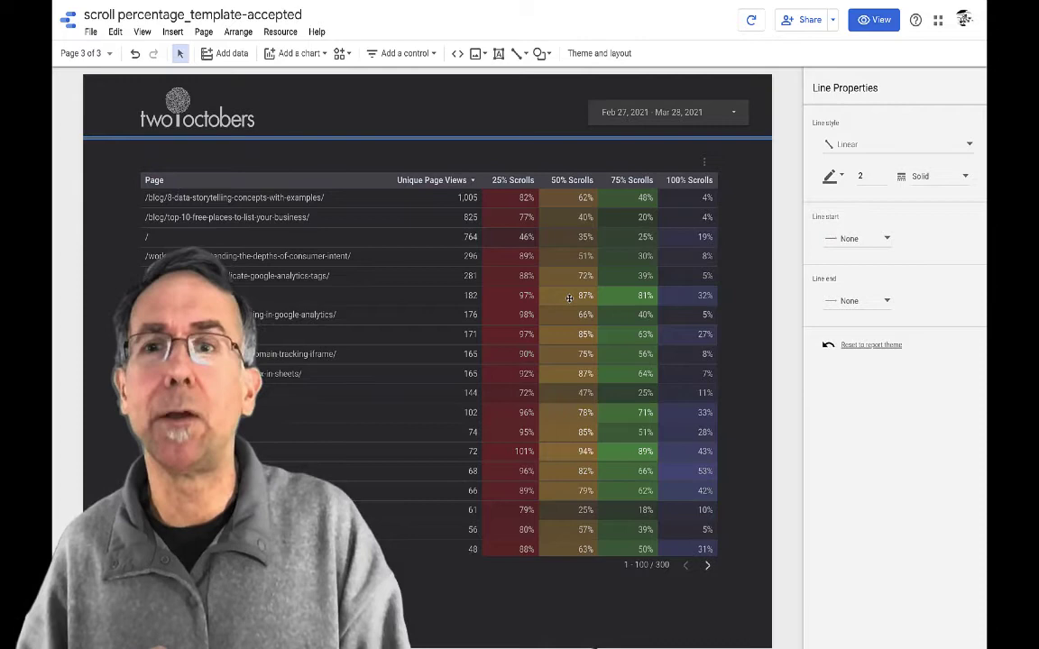
{"action": "scroll", "coordinate": [560, 298], "scroll_direction": "down", "scroll_amount": 1}
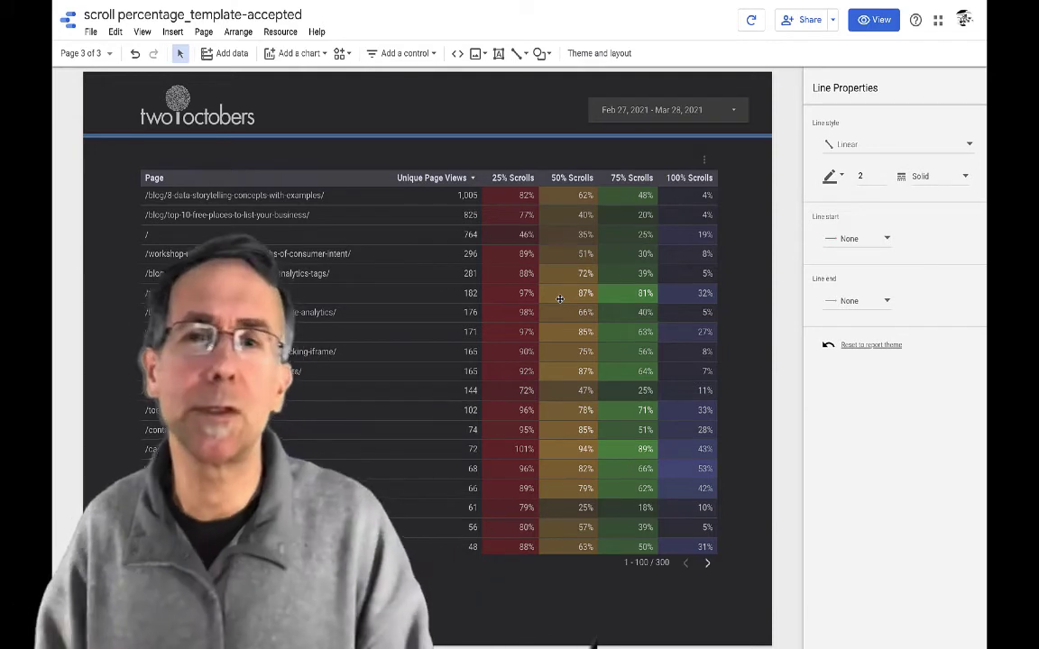
{"action": "left_click", "coordinate": [80, 54]}
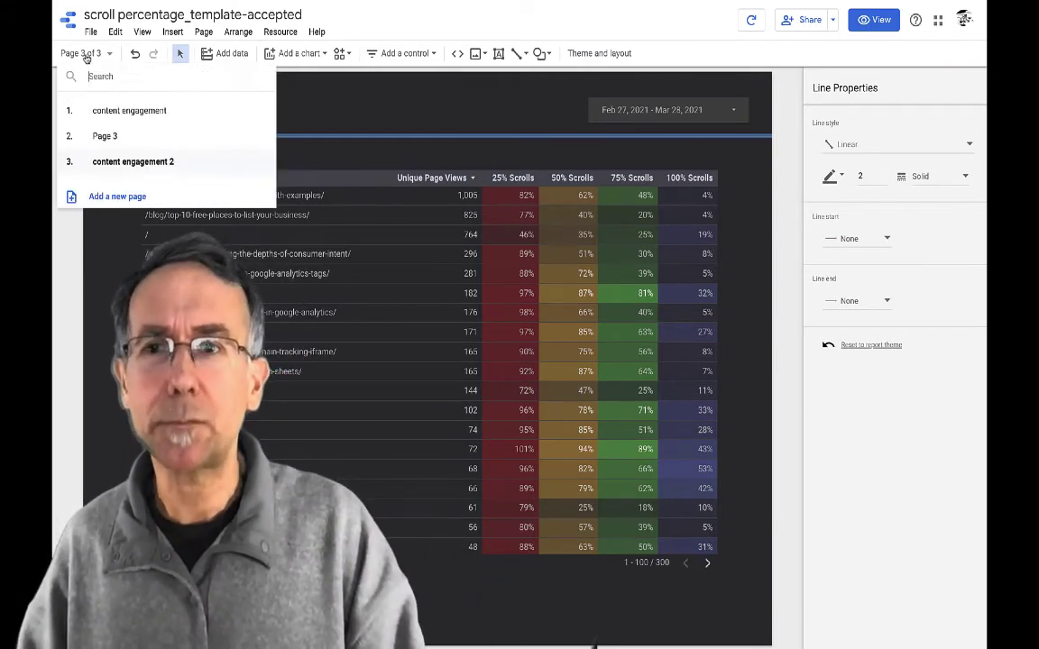
Insert a new table on the blank Page 3
{"action": "left_click", "coordinate": [104, 139]}
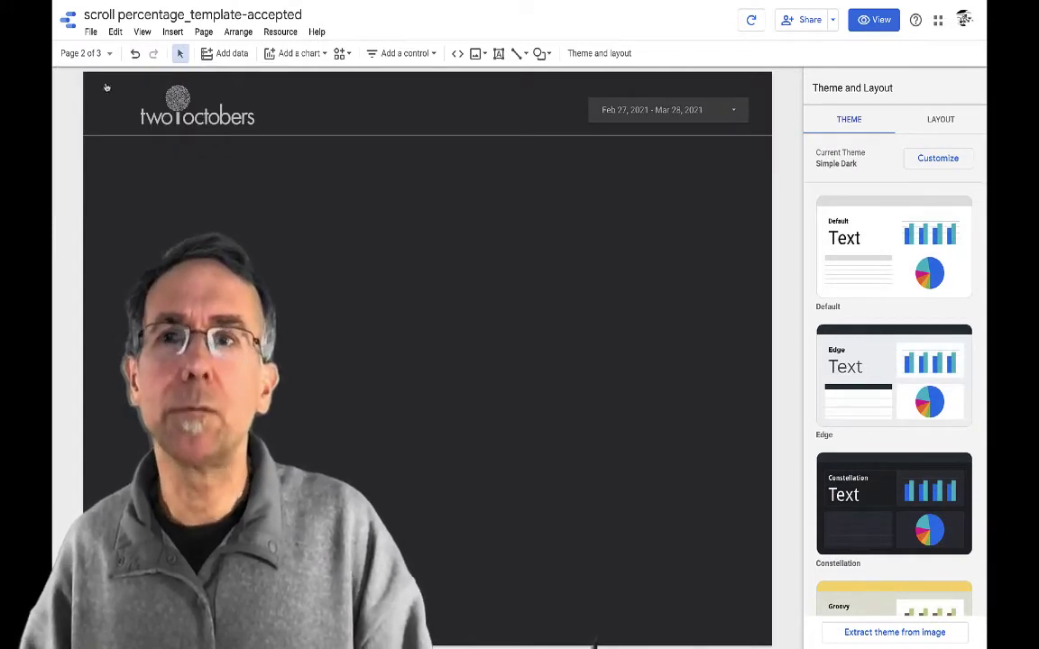
{"action": "left_click", "coordinate": [173, 32]}
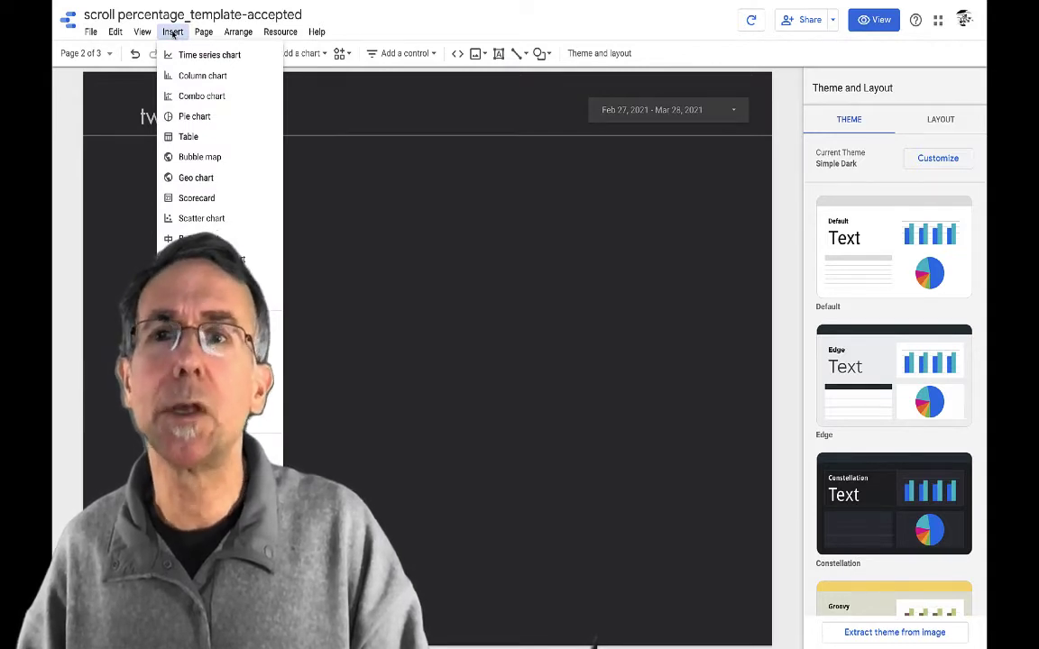
{"action": "left_click", "coordinate": [187, 136]}
{"action": "left_click", "coordinate": [288, 159]}
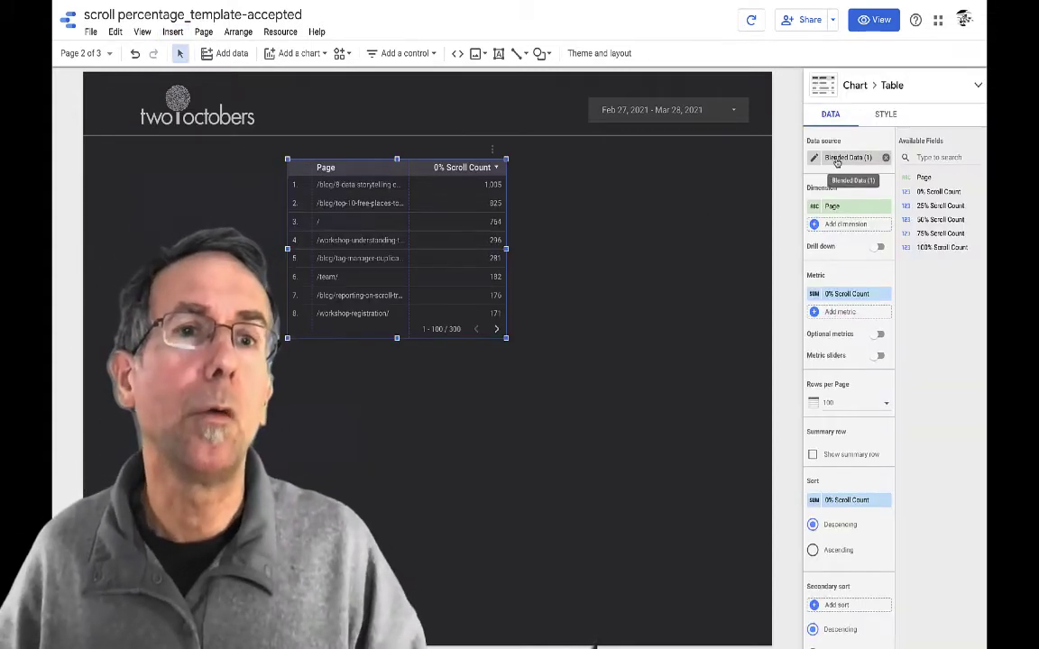
Connect the table to GA Two Octobers, drop 0% Scroll, and use Unique Events as its metric
{"action": "left_click", "coordinate": [825, 157]}
{"action": "left_click", "coordinate": [823, 197]}
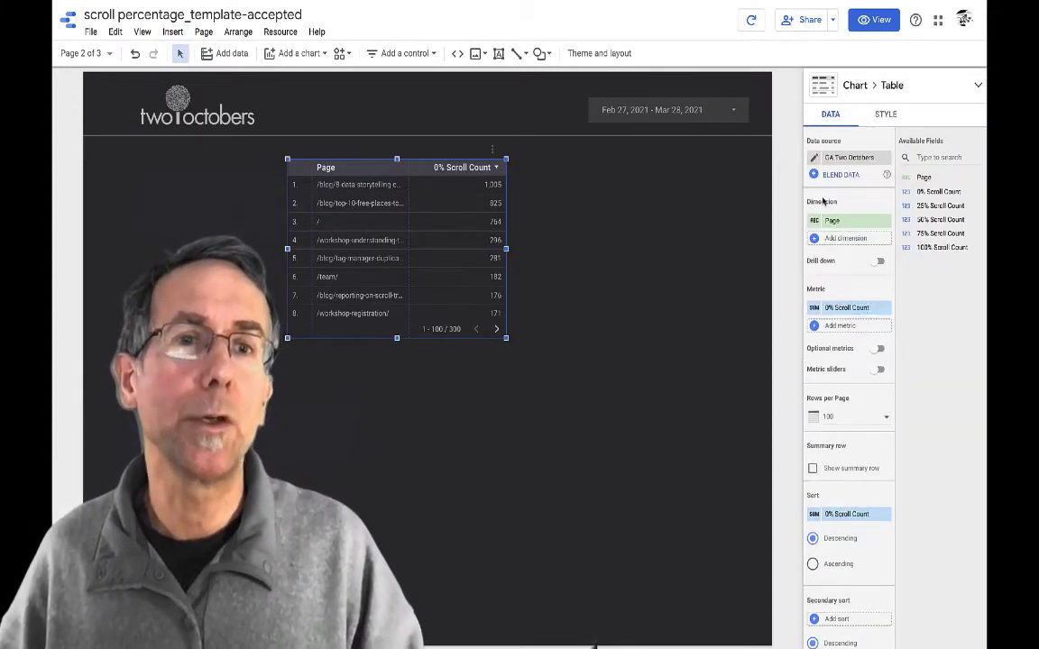
{"action": "left_click", "coordinate": [884, 308]}
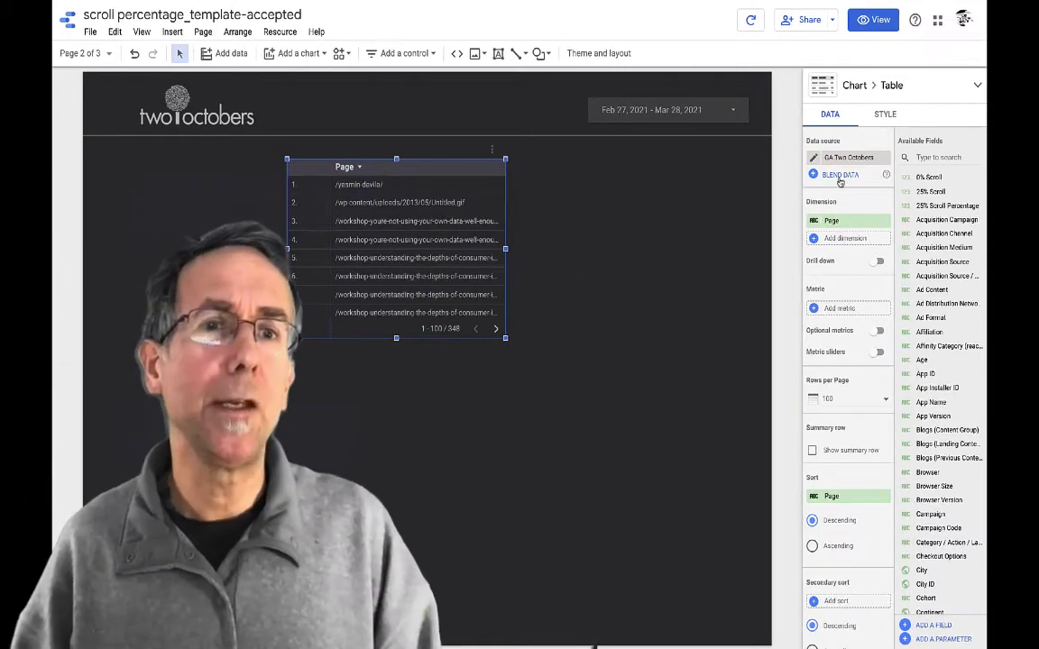
{"action": "left_click", "coordinate": [936, 157]}
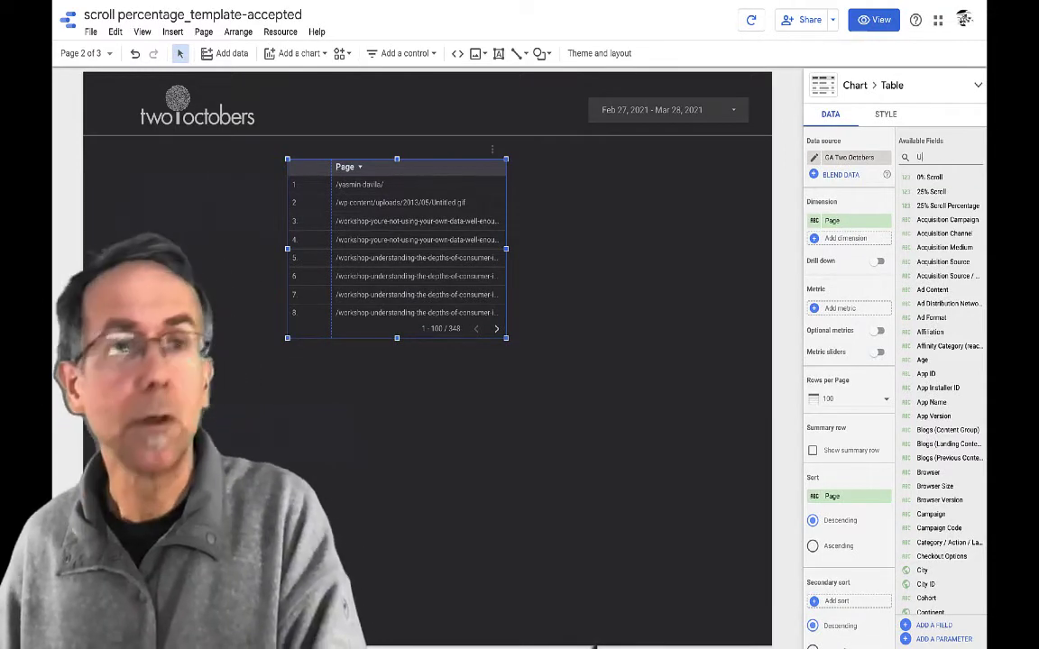
{"action": "type", "text": "Uni"}
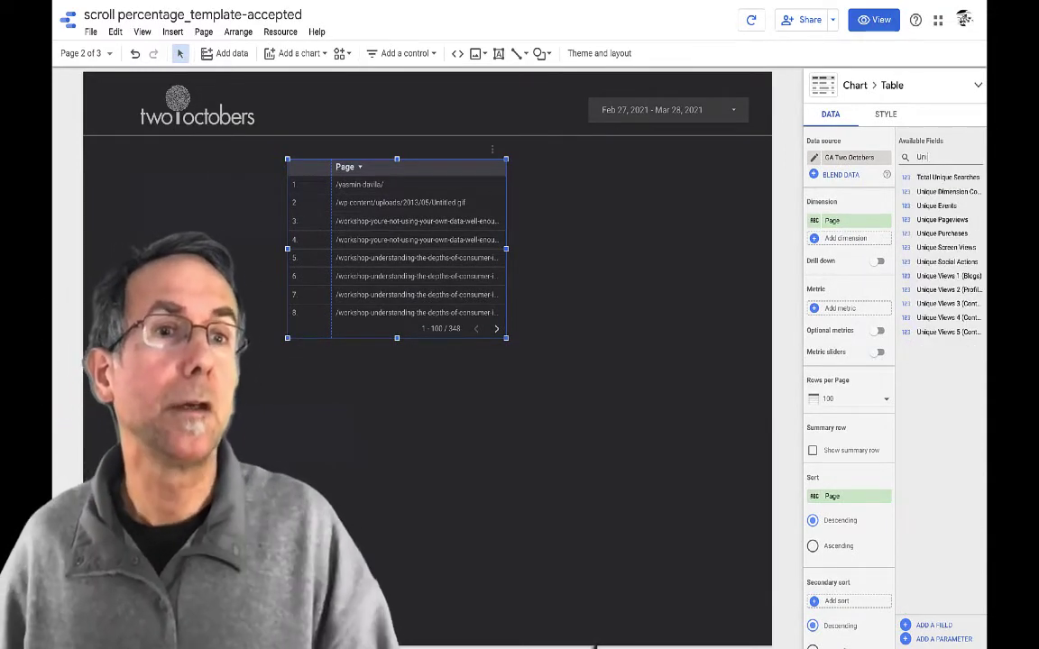
{"action": "left_click_drag", "start_coordinate": [928, 207], "coordinate": [846, 311]}
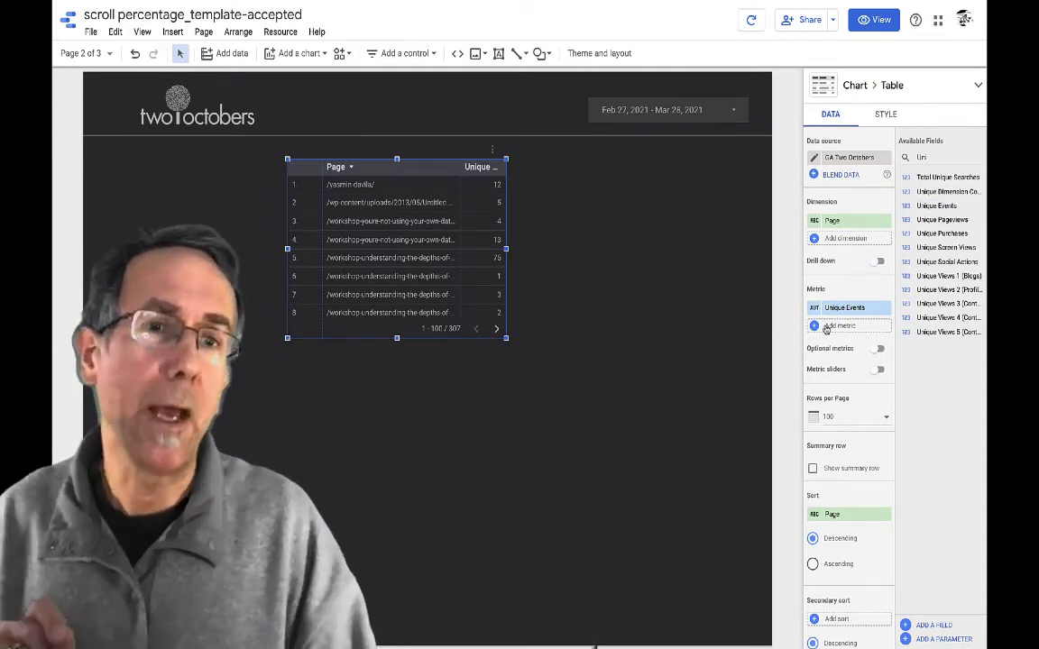
Apply the saved 'Action equals 0%' filter to the table and save it unchanged
{"action": "scroll", "coordinate": [828, 330], "scroll_direction": "down", "scroll_amount": 5}
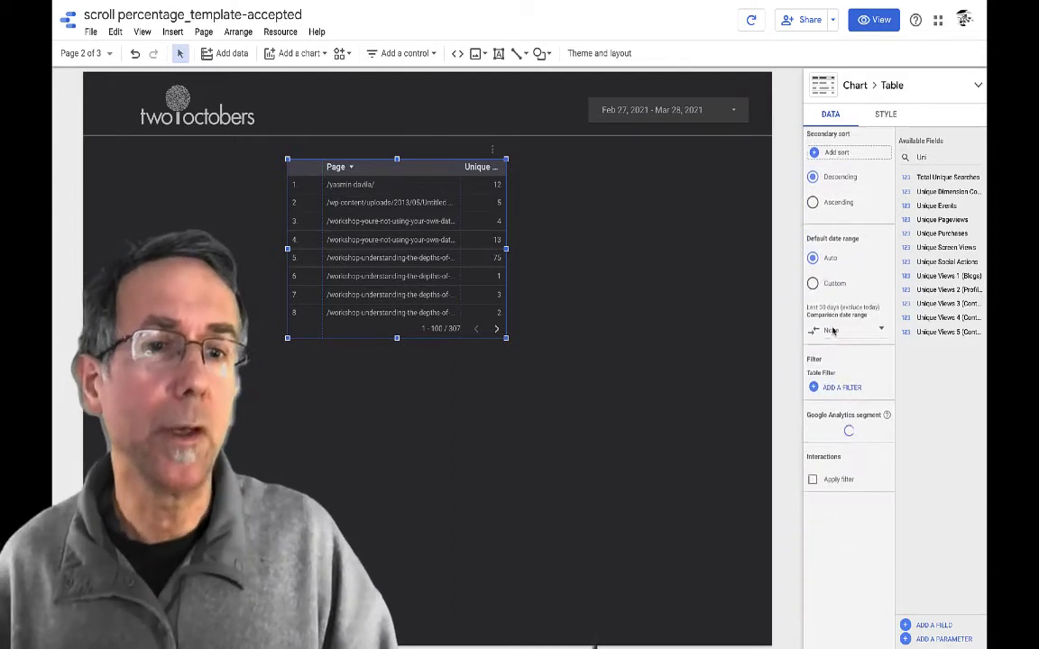
{"action": "scroll", "coordinate": [833, 331], "scroll_direction": "down", "scroll_amount": 2}
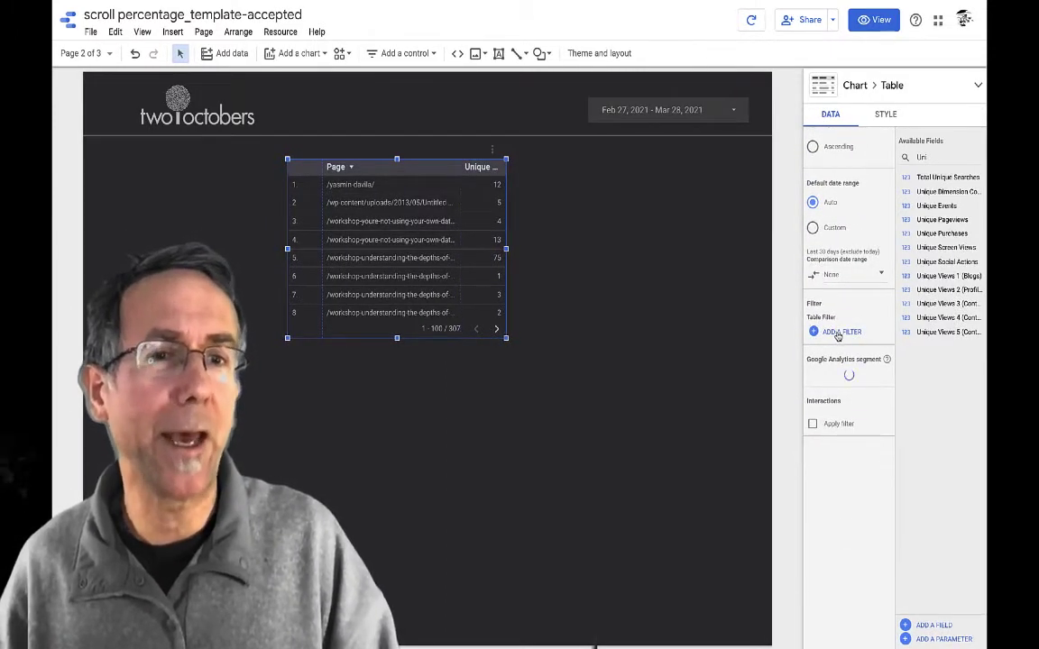
{"action": "left_click", "coordinate": [839, 333]}
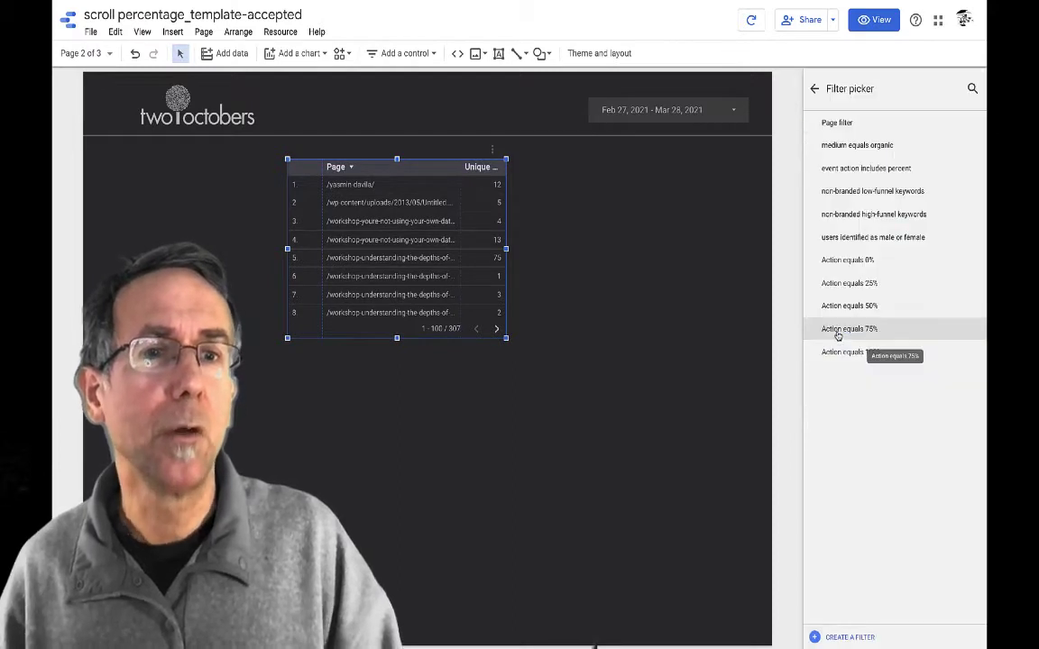
{"action": "left_click", "coordinate": [848, 260]}
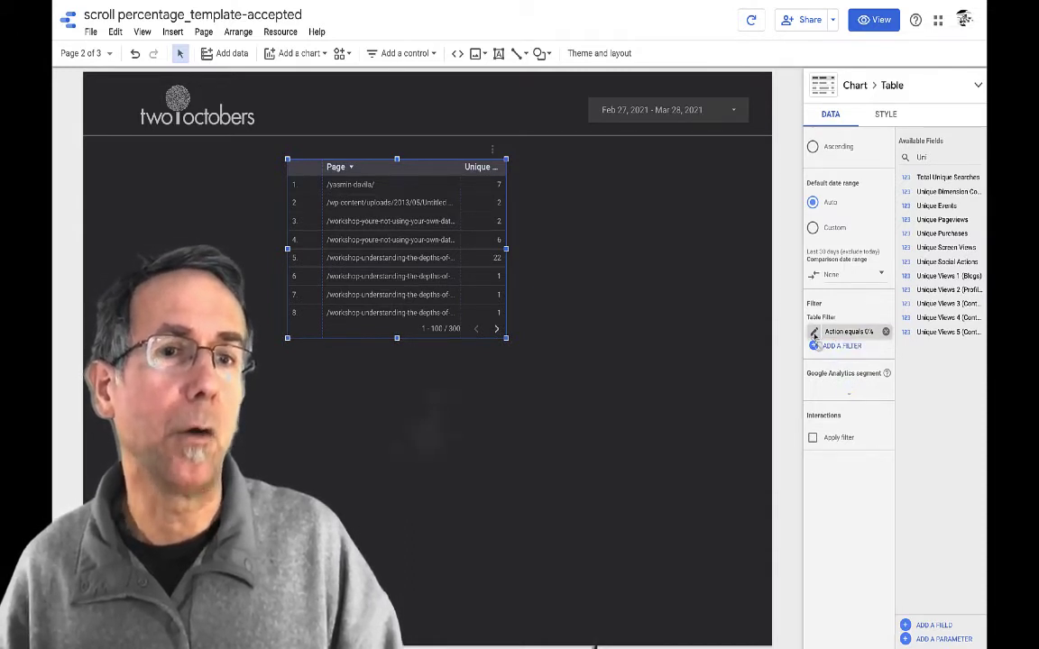
{"action": "left_click", "coordinate": [814, 333]}
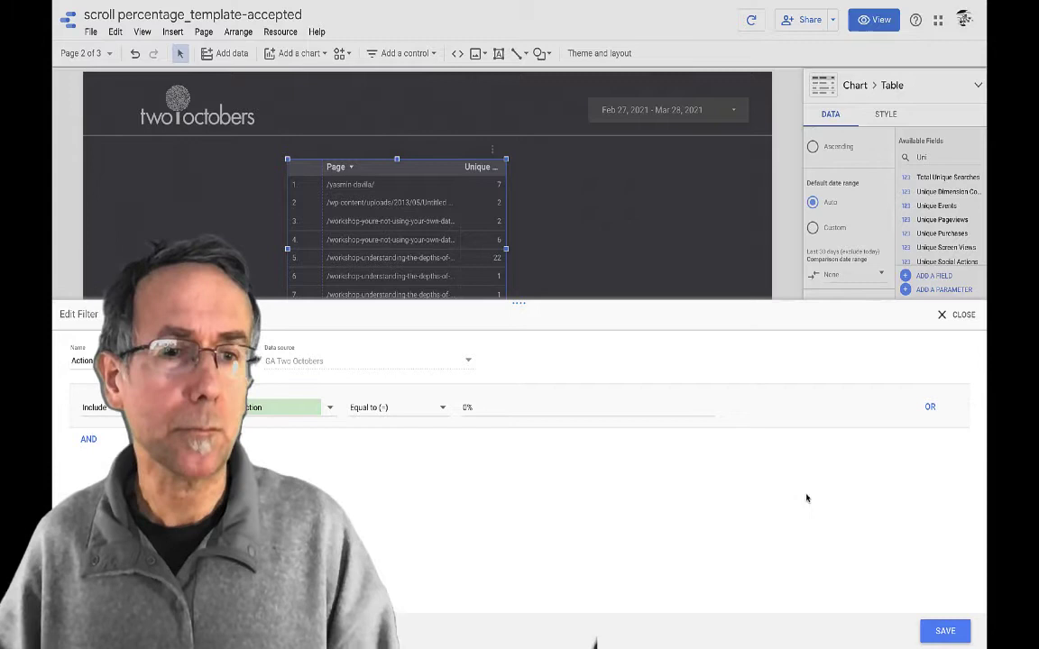
{"action": "left_click", "coordinate": [944, 630]}
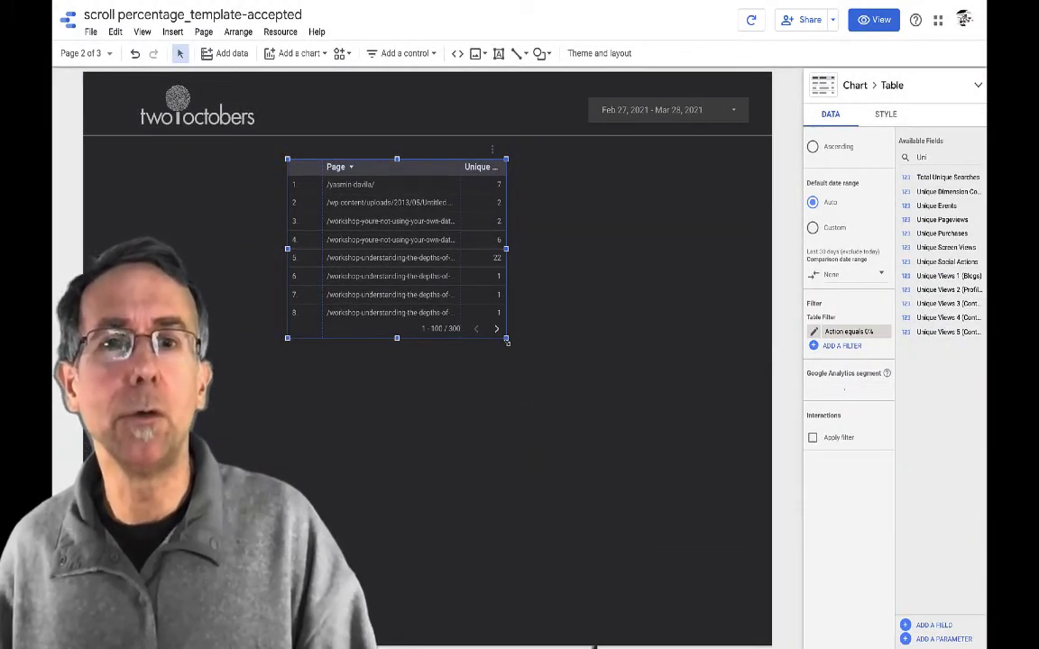
Make the table narrower and taller, then duplicate it into three side-by-side copies
{"action": "left_click_drag", "start_coordinate": [507, 339], "coordinate": [436, 371]}
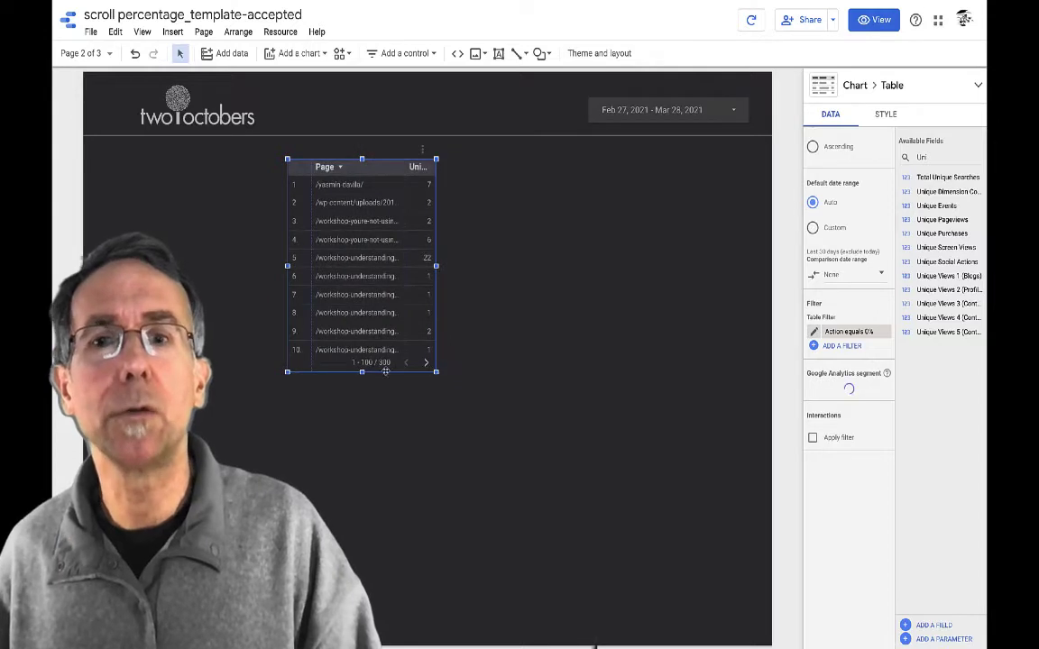
{"action": "left_click_drag", "start_coordinate": [361, 315], "coordinate": [398, 290]}
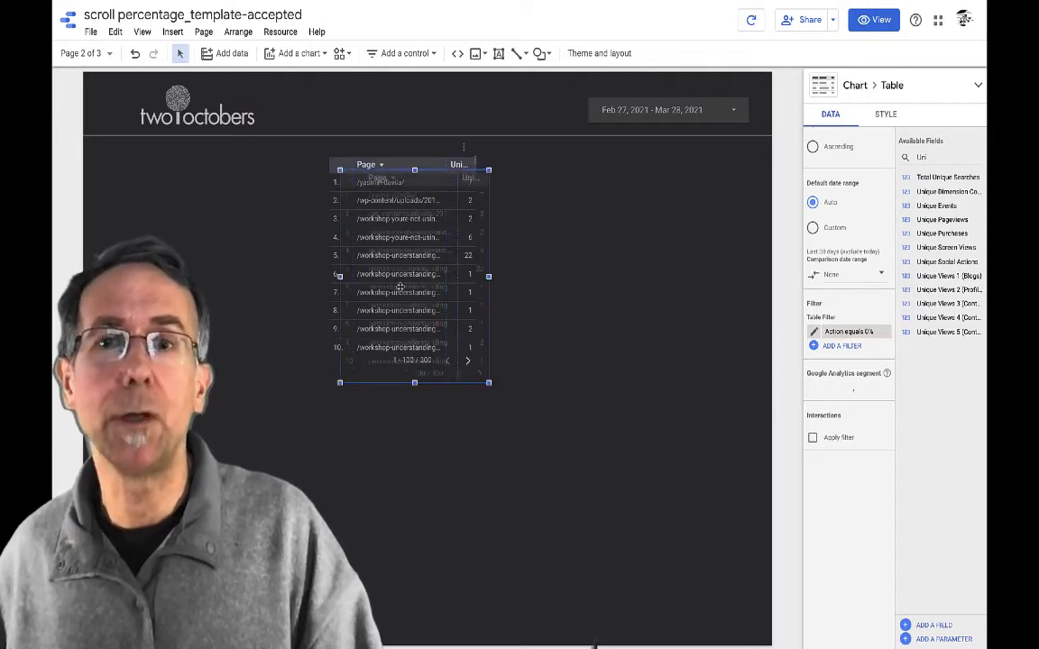
{"action": "left_click_drag", "start_coordinate": [398, 290], "coordinate": [525, 257]}
{"action": "left_click_drag", "start_coordinate": [392, 262], "coordinate": [354, 261]}
{"action": "left_click", "coordinate": [506, 262]}
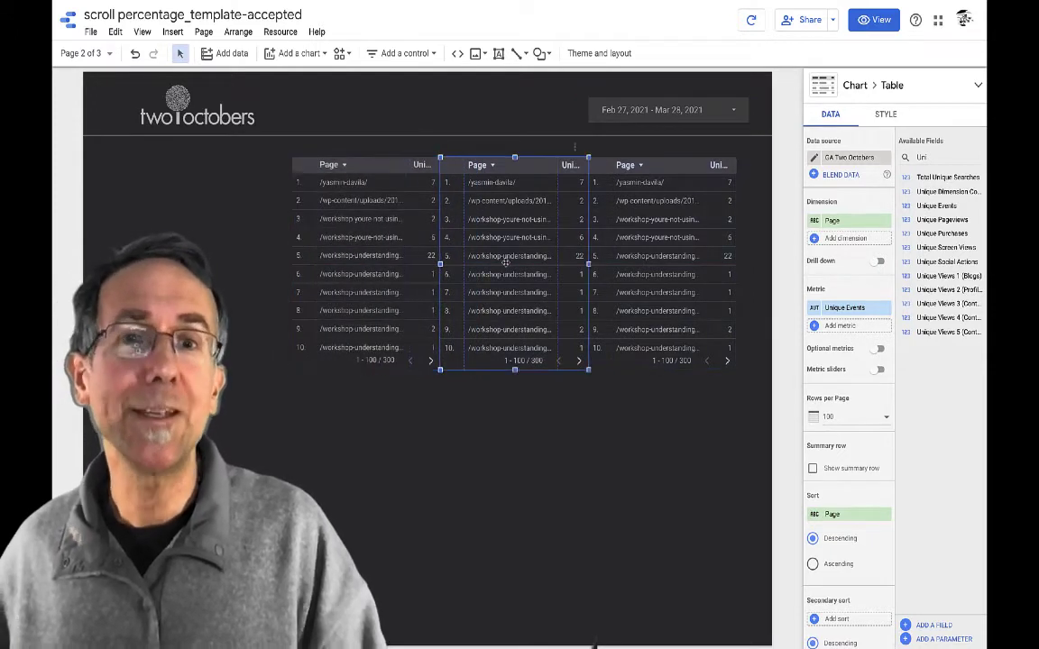
Filter the middle table to 'Action equals 25%'
{"action": "scroll", "coordinate": [851, 358], "scroll_direction": "down", "scroll_amount": 10}
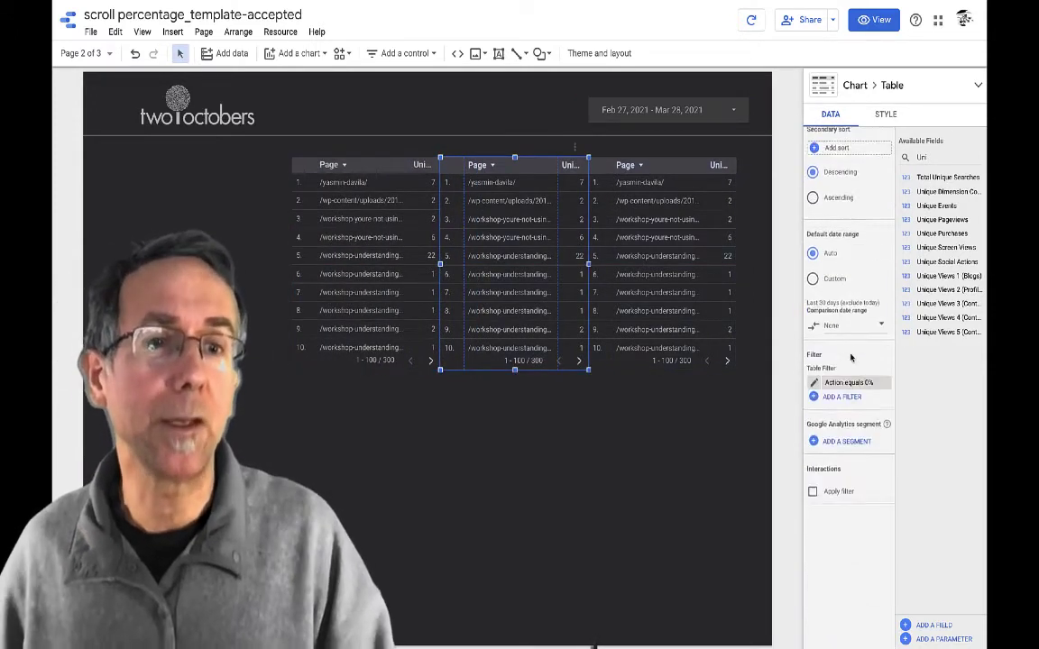
{"action": "left_click", "coordinate": [851, 271]}
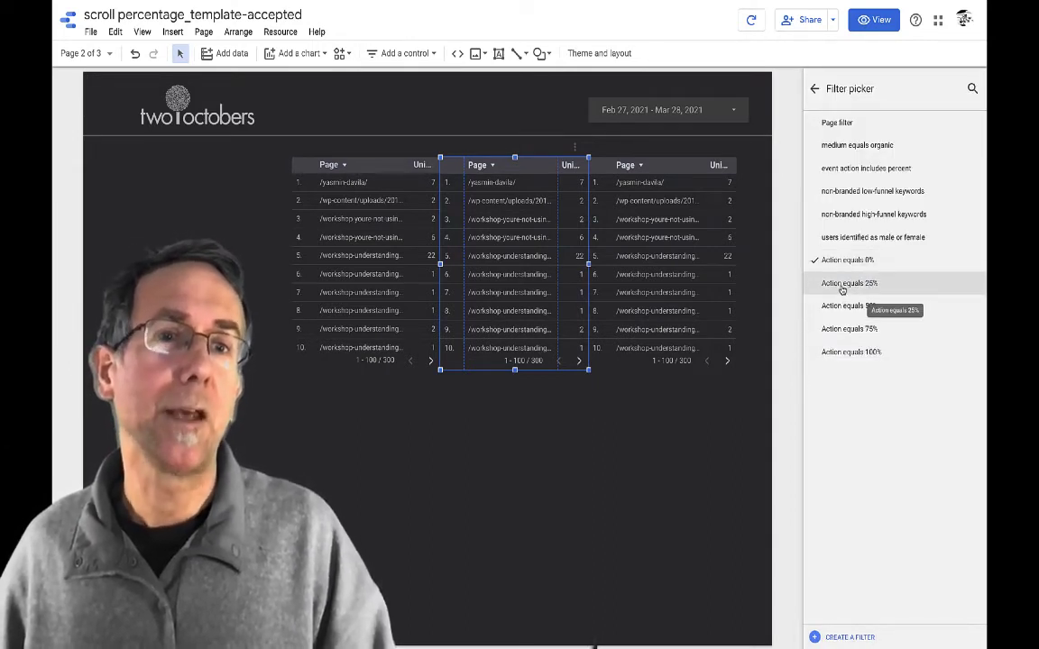
{"action": "left_click", "coordinate": [843, 285]}
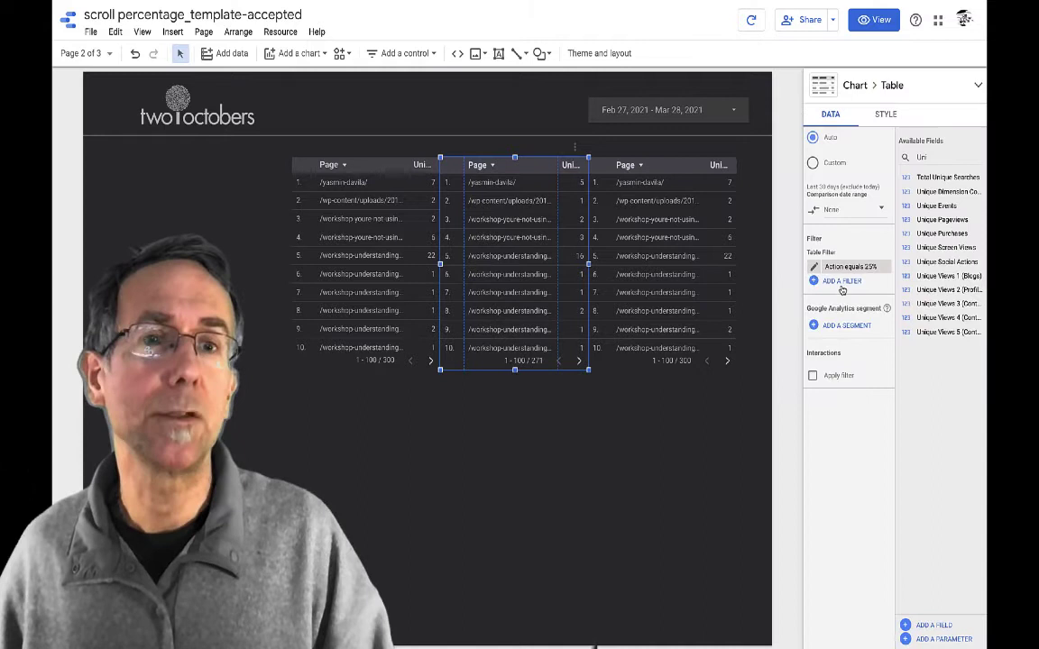
Filter the right-hand table to 'Action equals 50%' and save the filter
{"action": "left_click", "coordinate": [642, 281]}
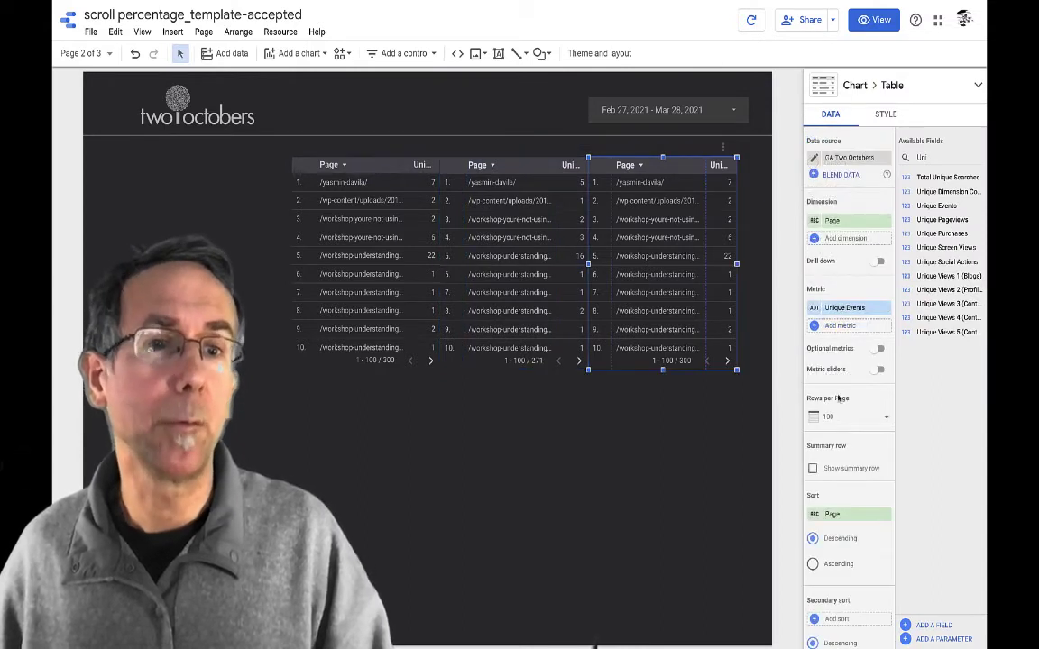
{"action": "scroll", "coordinate": [837, 399], "scroll_direction": "down", "scroll_amount": 5}
{"action": "scroll", "coordinate": [835, 400], "scroll_direction": "down", "scroll_amount": 5}
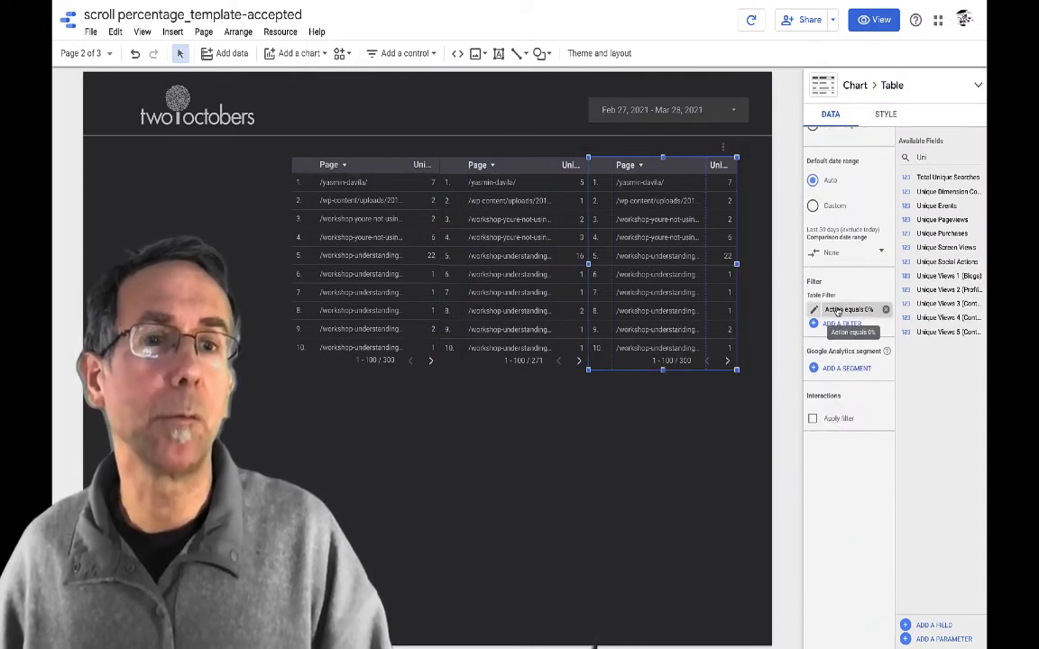
{"action": "left_click", "coordinate": [838, 309]}
{"action": "left_click", "coordinate": [842, 306]}
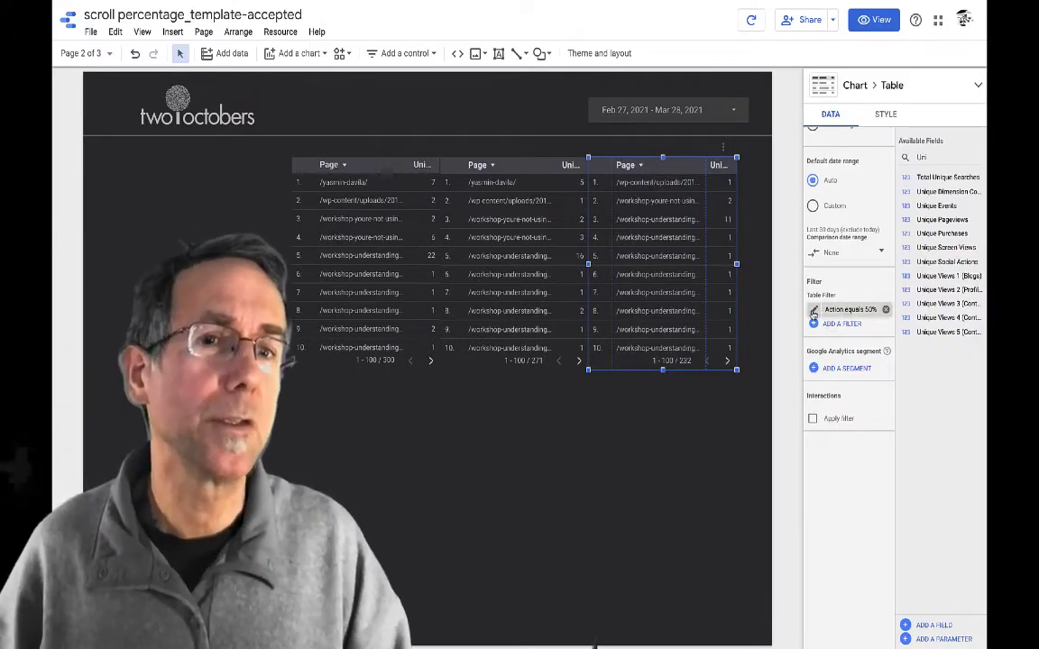
{"action": "left_click", "coordinate": [813, 311]}
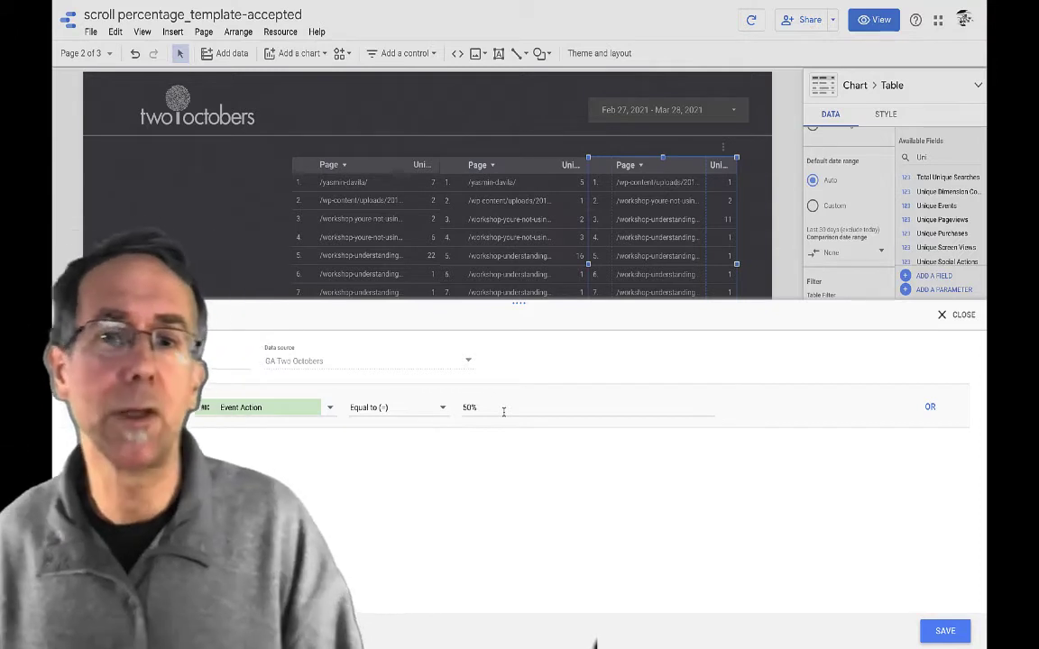
{"action": "left_click", "coordinate": [944, 632]}
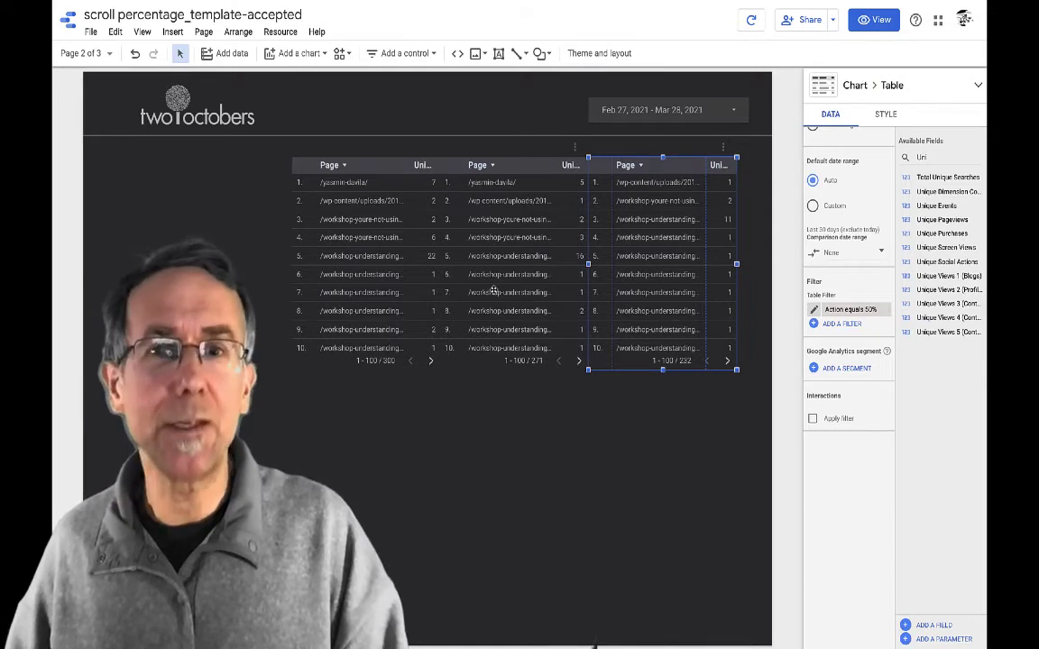
Blend the three selected tables into one table and move it below the originals
{"action": "left_click", "coordinate": [445, 262], "text": "shift"}
{"action": "left_click", "coordinate": [388, 284], "text": "shift"}
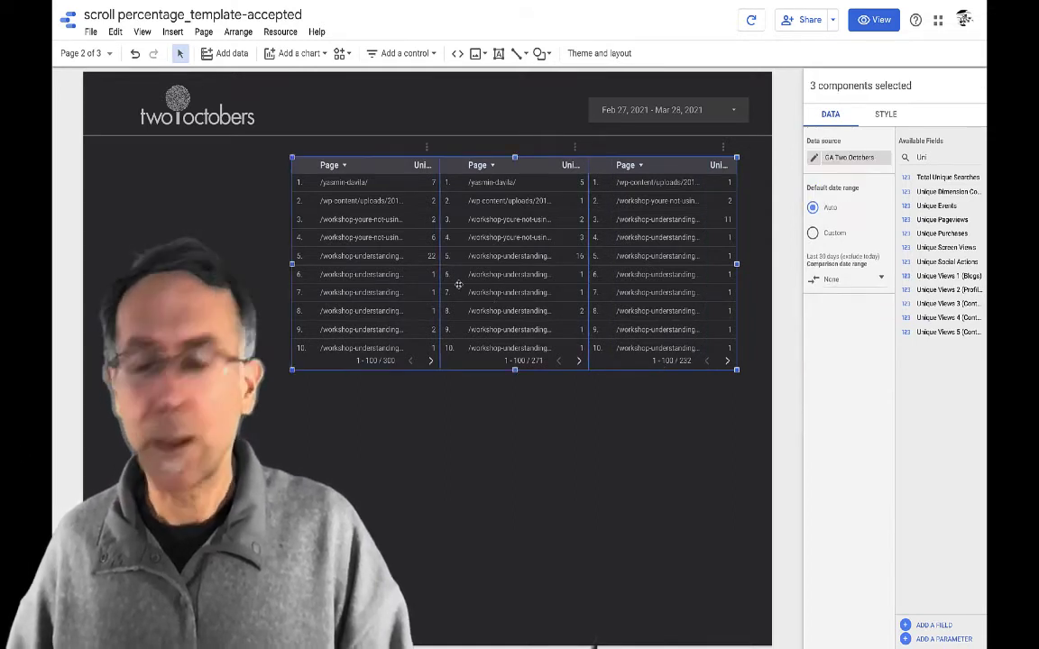
{"action": "right_click", "coordinate": [502, 294]}
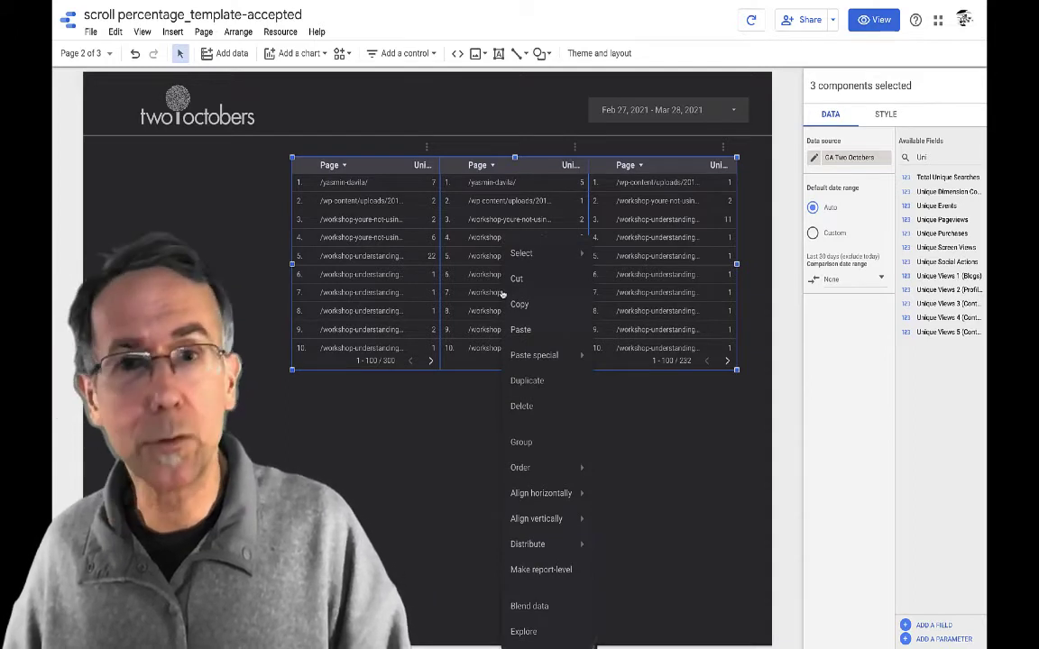
{"action": "left_click", "coordinate": [528, 606]}
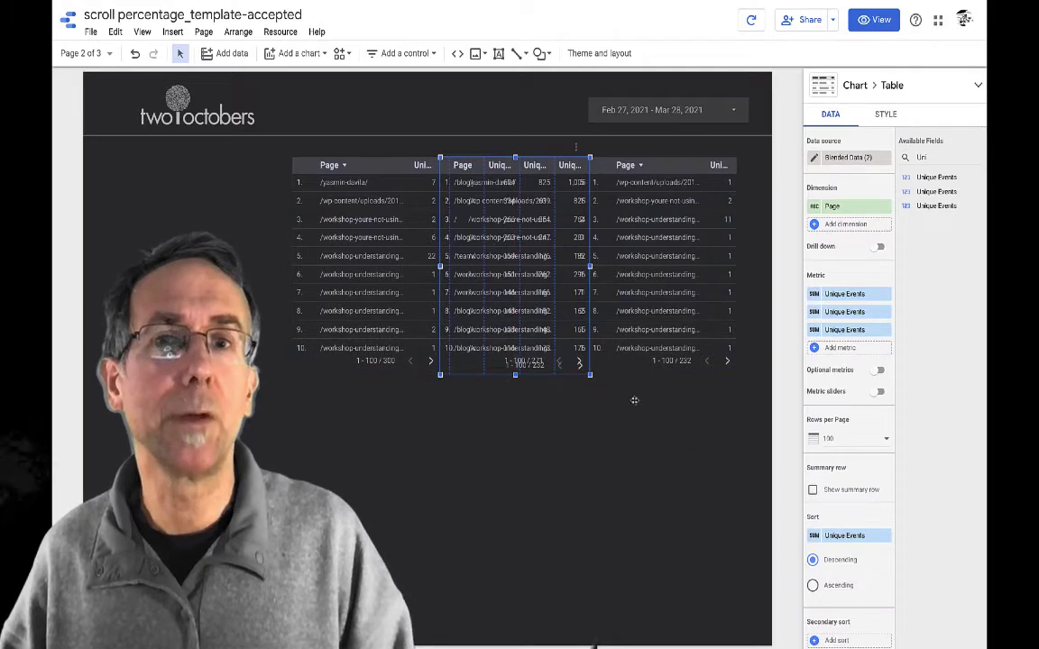
{"action": "left_click_drag", "start_coordinate": [515, 255], "coordinate": [544, 475]}
Delete the three original page tables, leaving only the blended table
{"action": "left_click", "coordinate": [348, 252]}
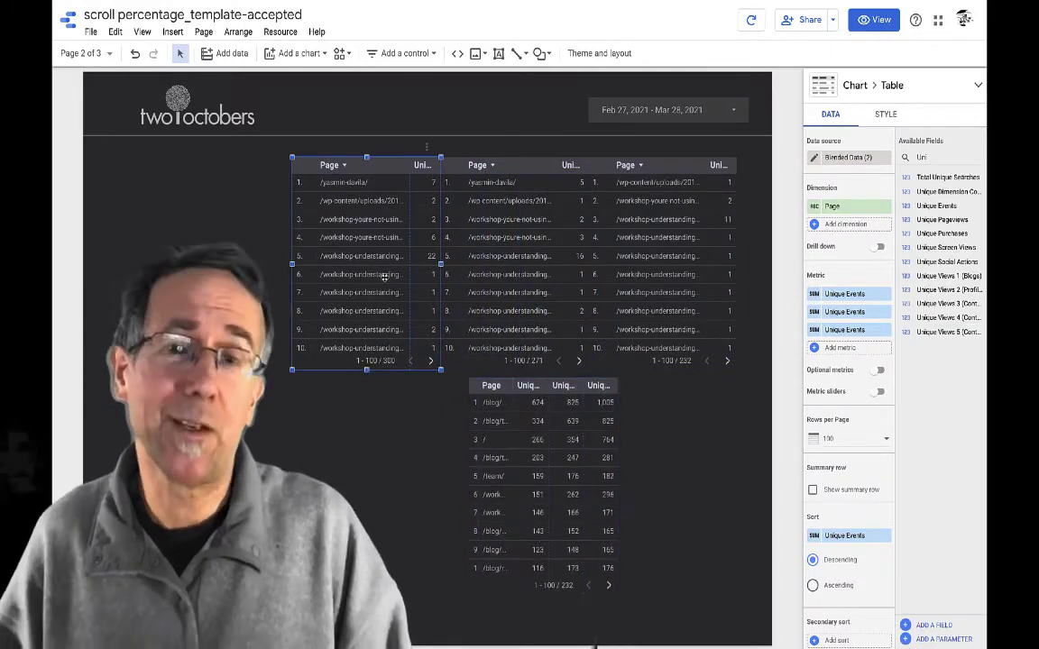
{"action": "key", "text": "Delete"}
{"action": "left_click", "coordinate": [460, 255]}
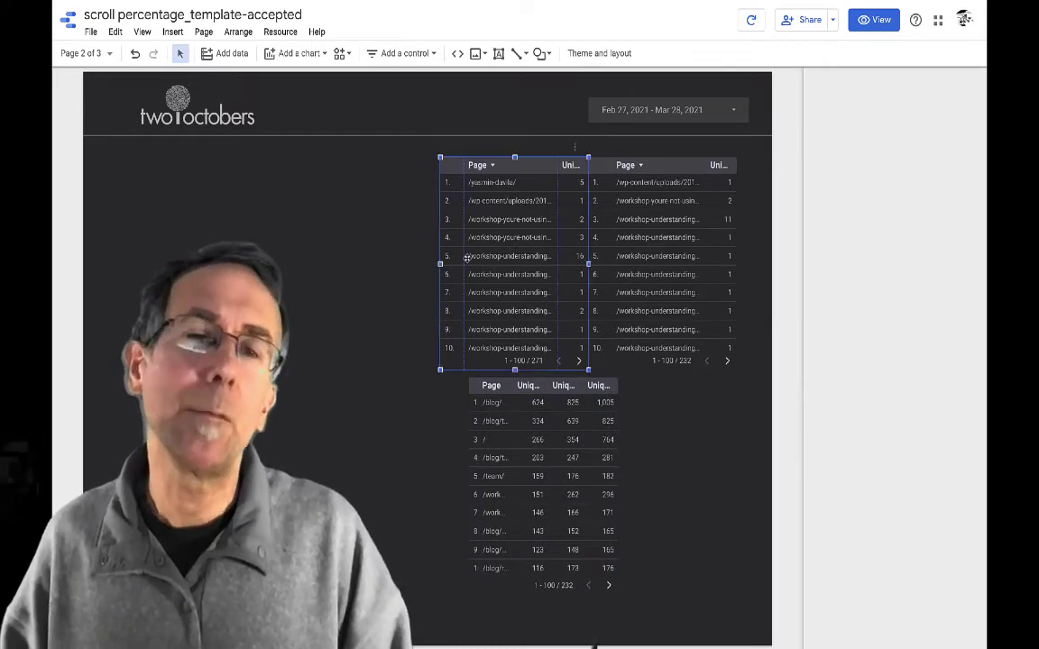
{"action": "key", "text": "Delete"}
{"action": "left_click", "coordinate": [632, 255]}
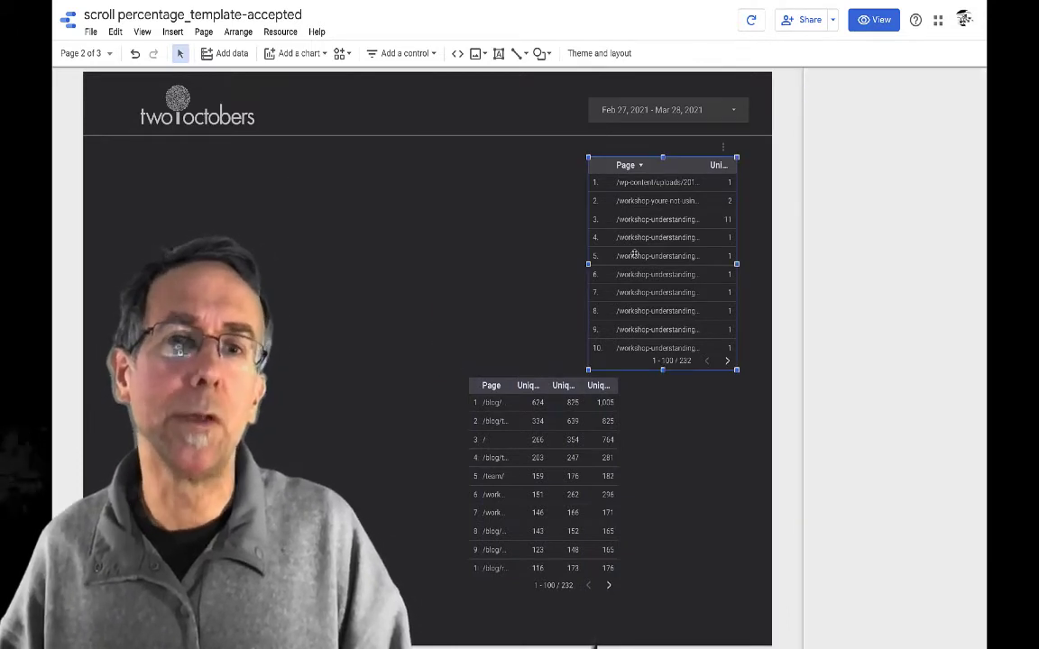
{"action": "key", "text": "Delete"}
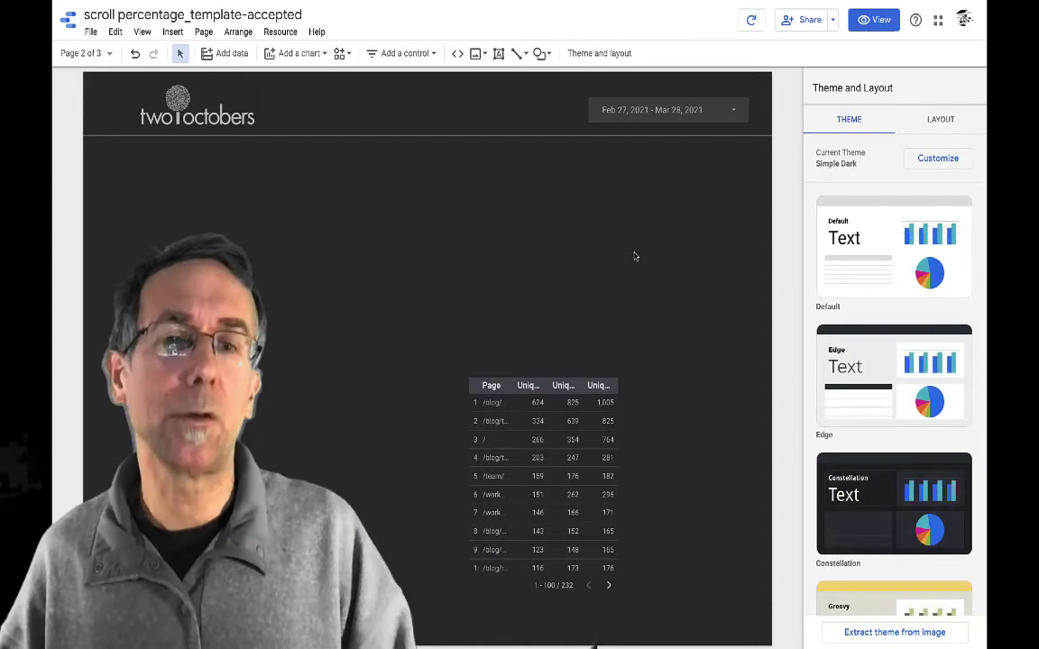
Move the blended table up and left, then widen it to the right
{"action": "left_click_drag", "start_coordinate": [559, 460], "coordinate": [484, 276]}
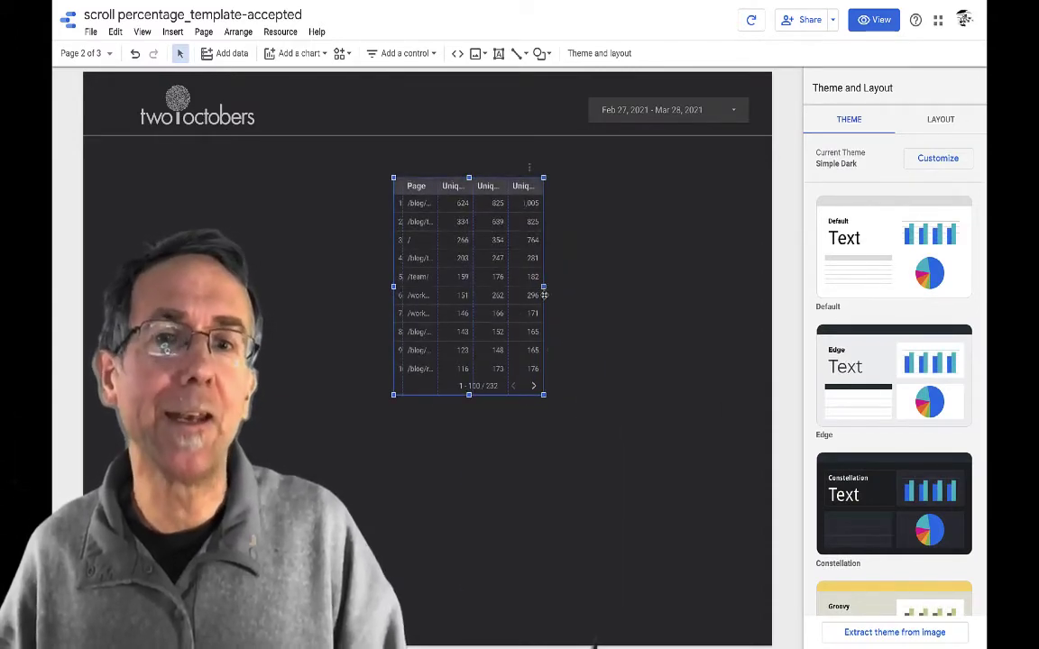
{"action": "left_click_drag", "start_coordinate": [544, 395], "coordinate": [709, 432]}
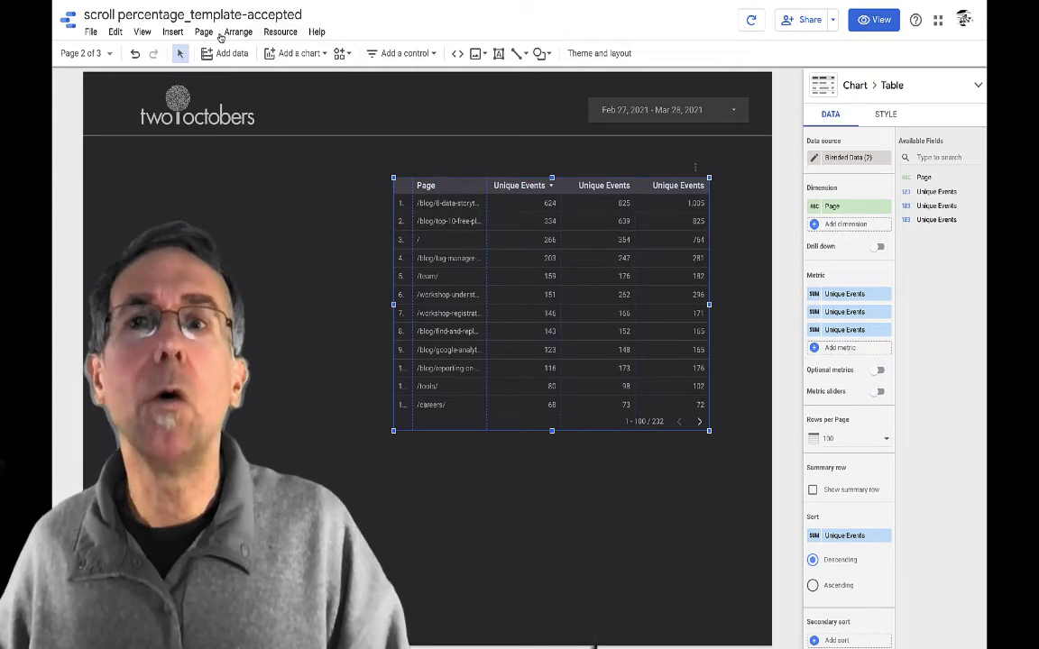
Check the blended data sources list, then open the blend editor at full height
{"action": "left_click", "coordinate": [280, 31]}
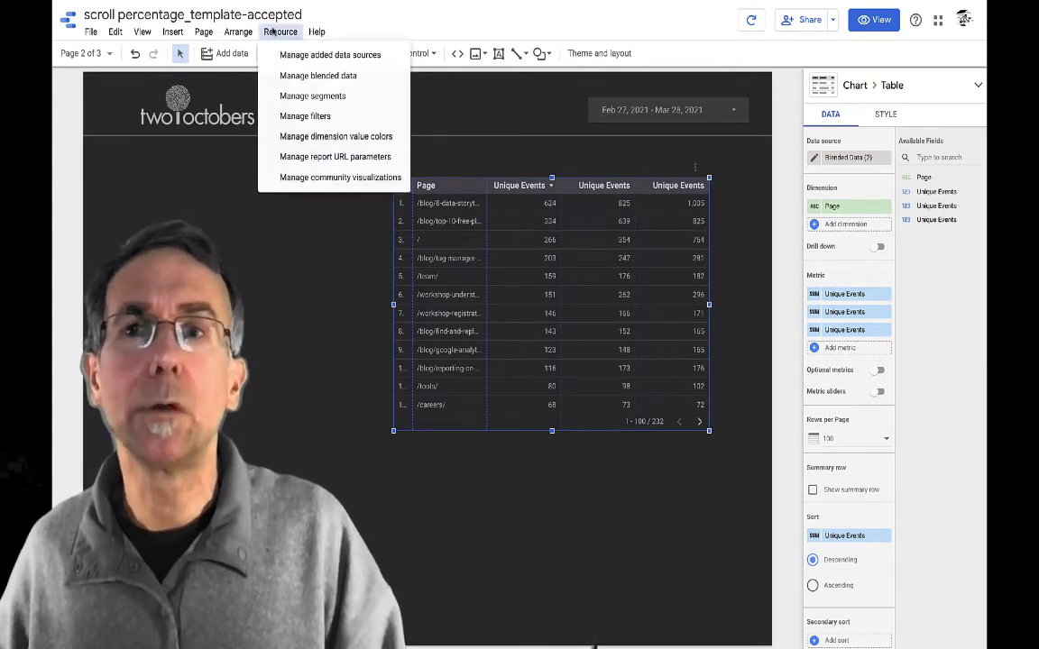
{"action": "left_click", "coordinate": [305, 76]}
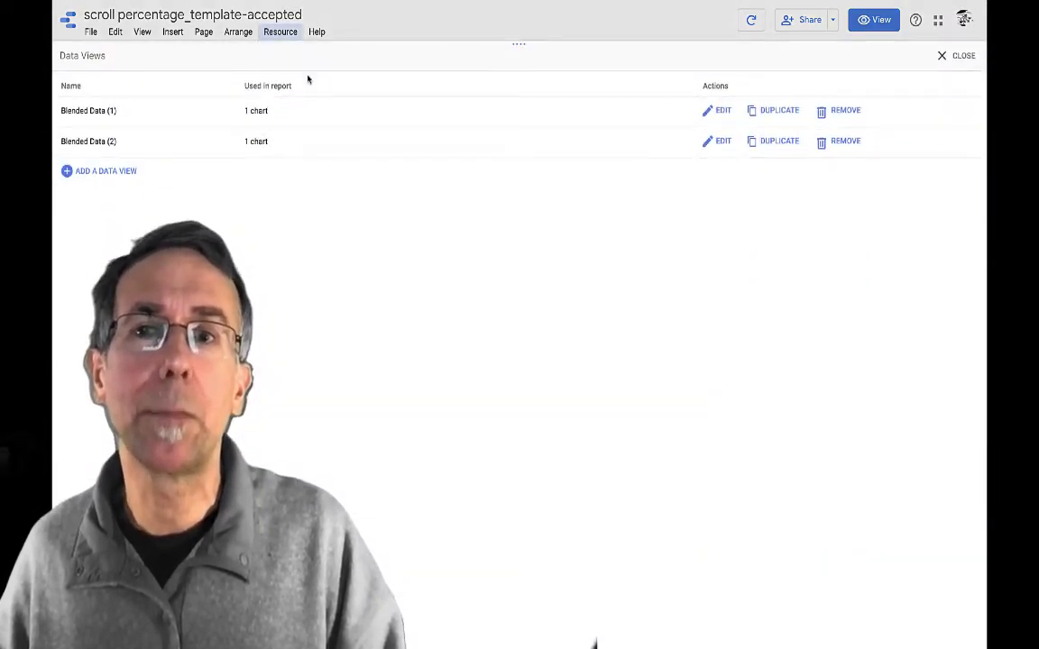
{"action": "left_click", "coordinate": [957, 55]}
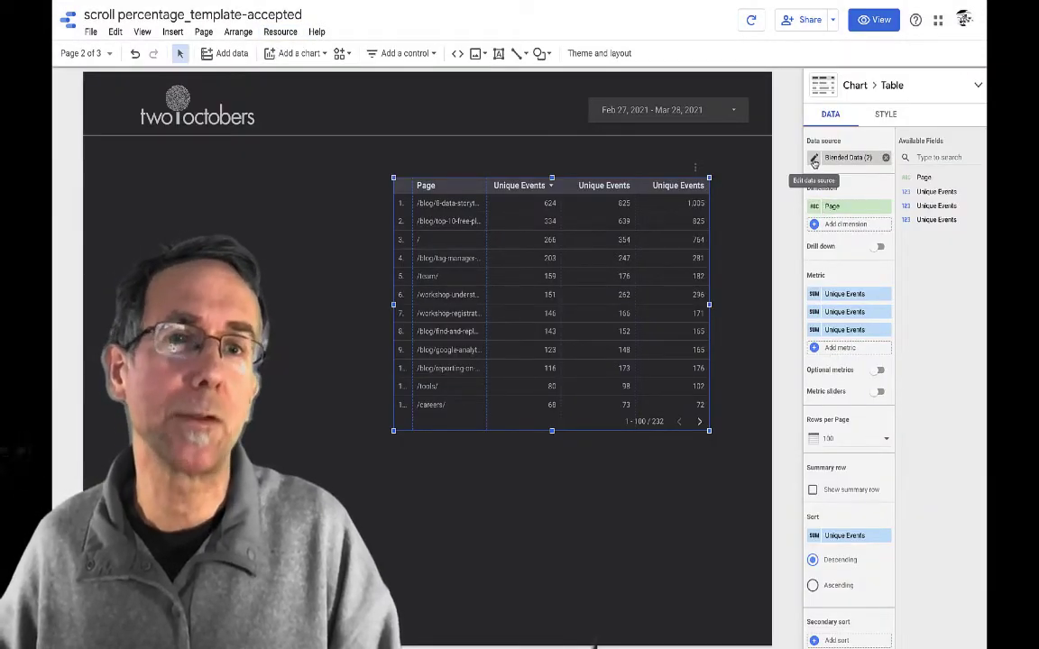
{"action": "left_click", "coordinate": [814, 160]}
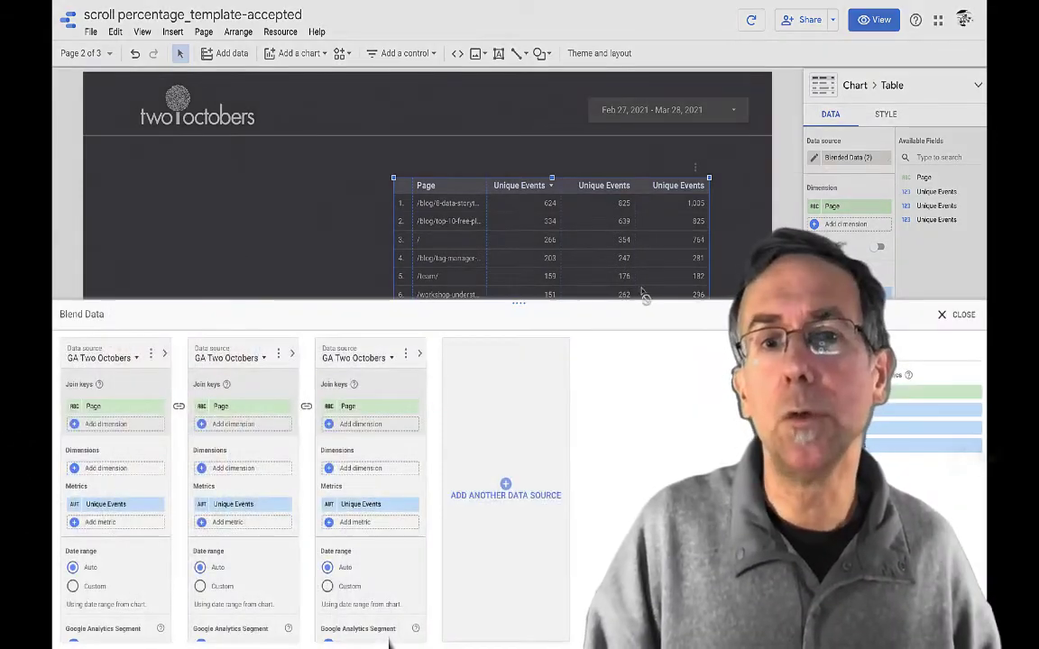
{"action": "left_click_drag", "start_coordinate": [519, 303], "coordinate": [517, 106]}
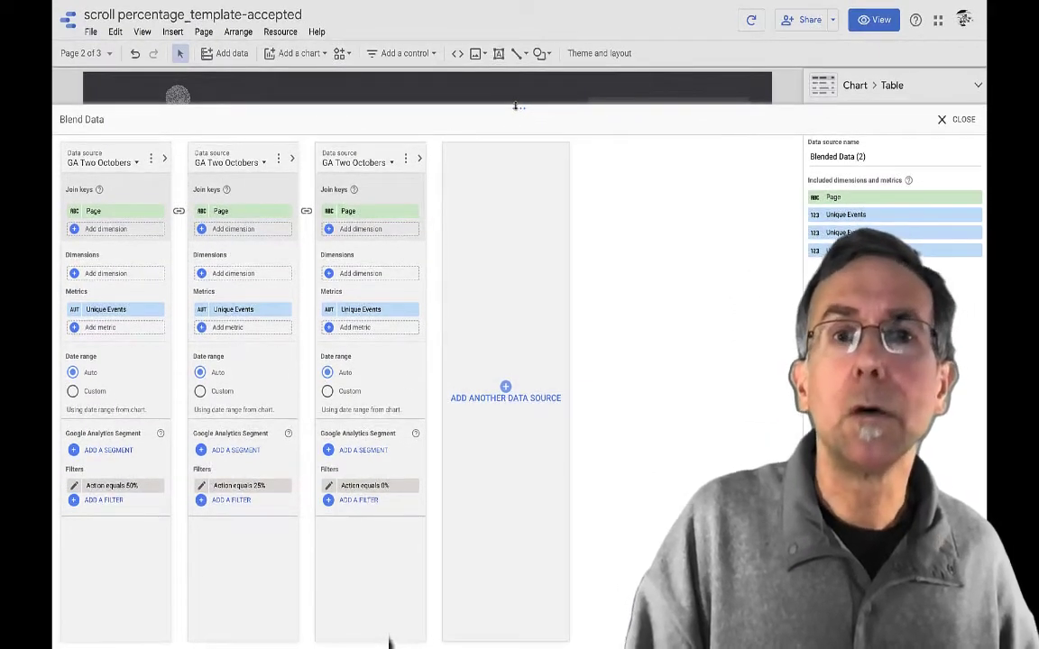
{"action": "left_click_drag", "start_coordinate": [516, 106], "coordinate": [512, 29]}
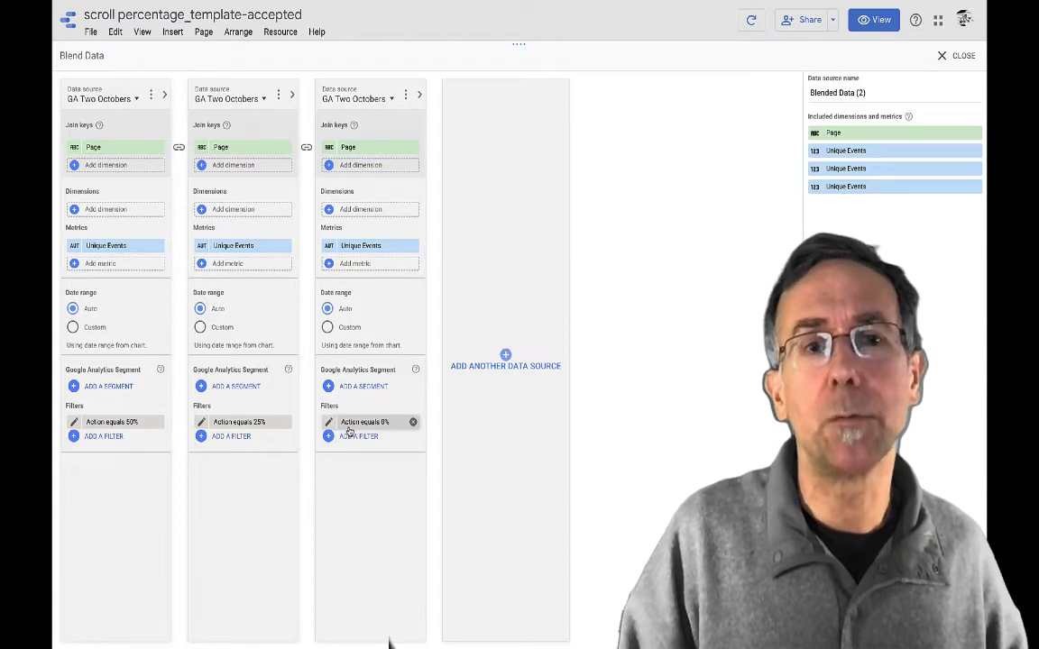
Rename the three Unique Events metrics to Page View, 25% Scroll Count and 50% Scroll Count
{"action": "left_click", "coordinate": [331, 248]}
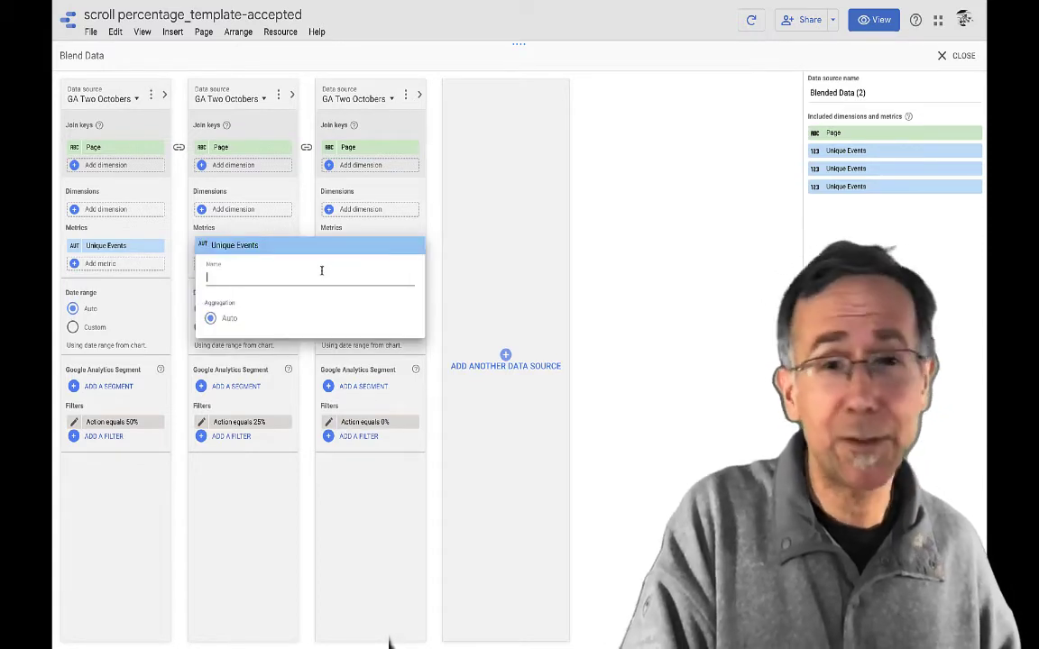
{"action": "type", "text": "Page"}
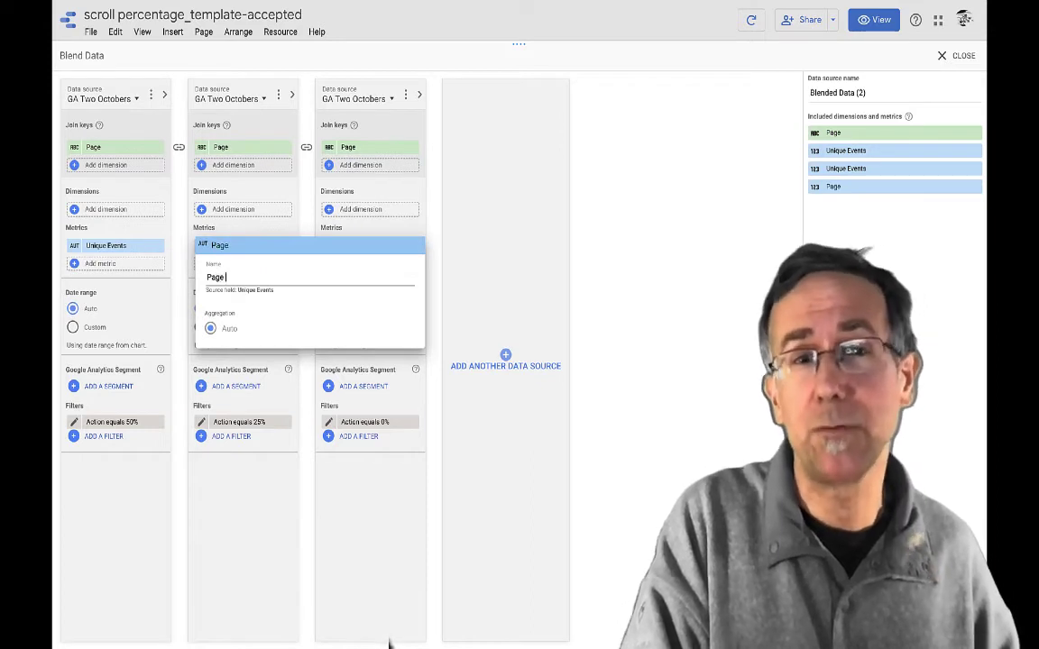
{"action": "type", "text": " View"}
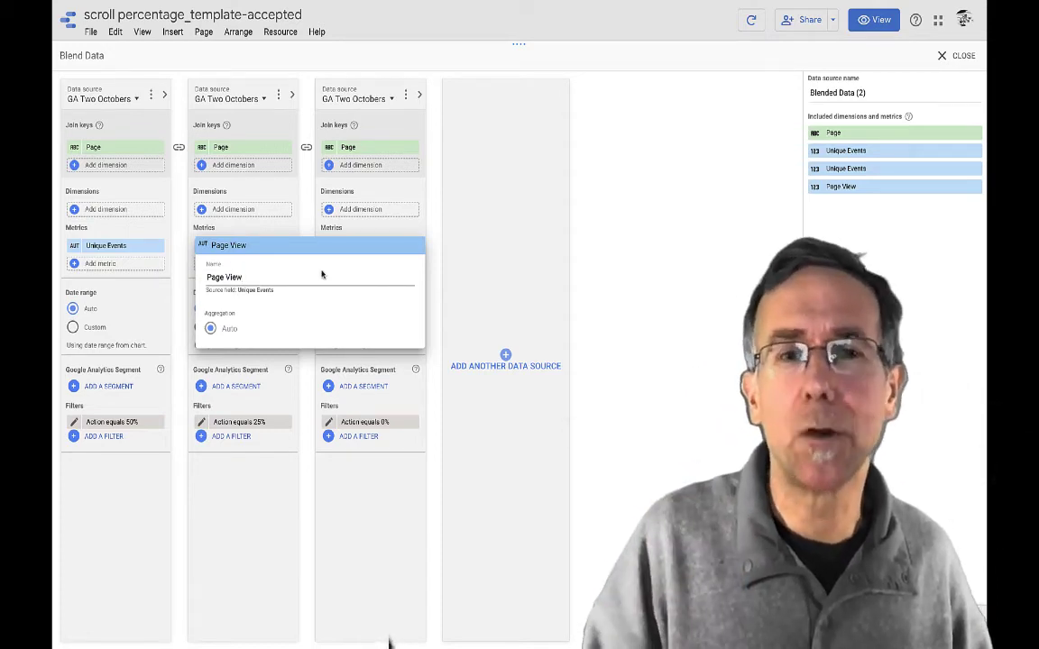
{"action": "left_click", "coordinate": [387, 539]}
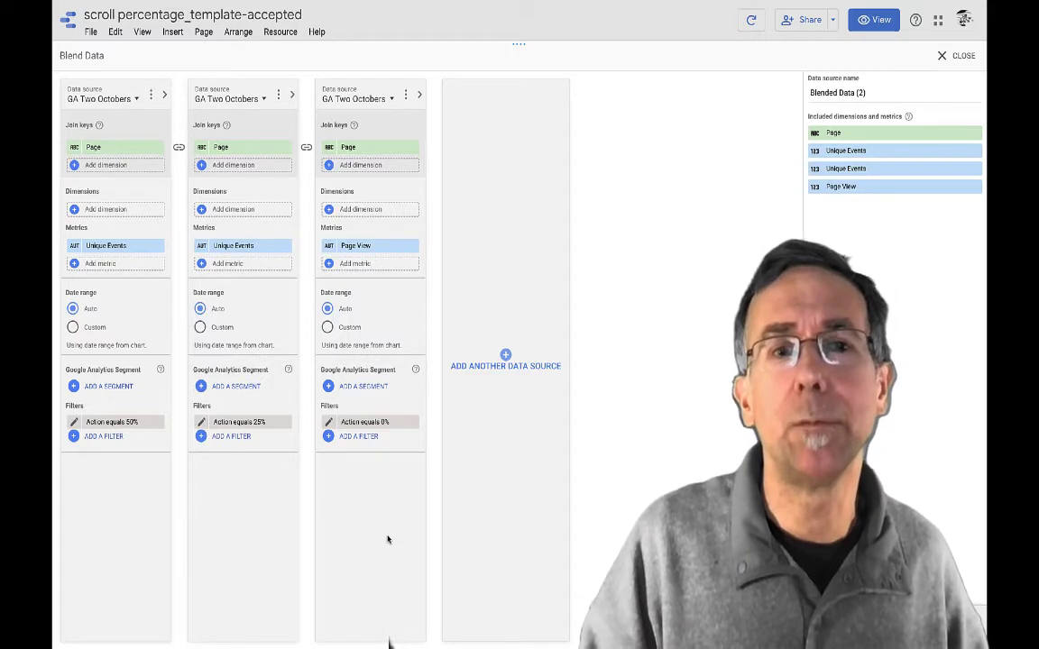
{"action": "left_click", "coordinate": [202, 247]}
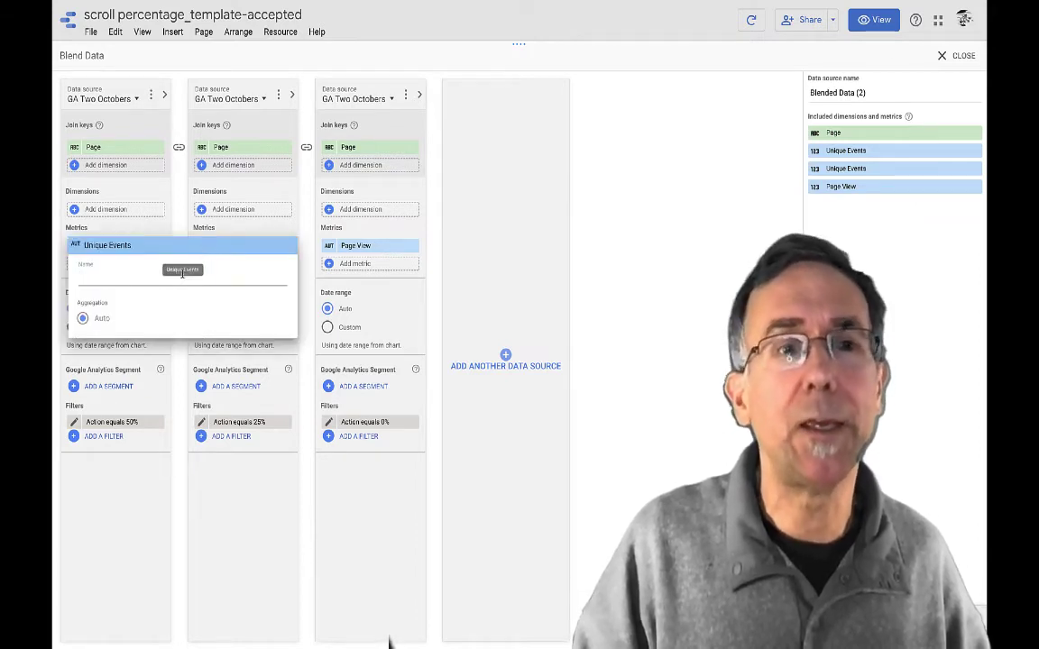
{"action": "type", "text": "25% Scr"}
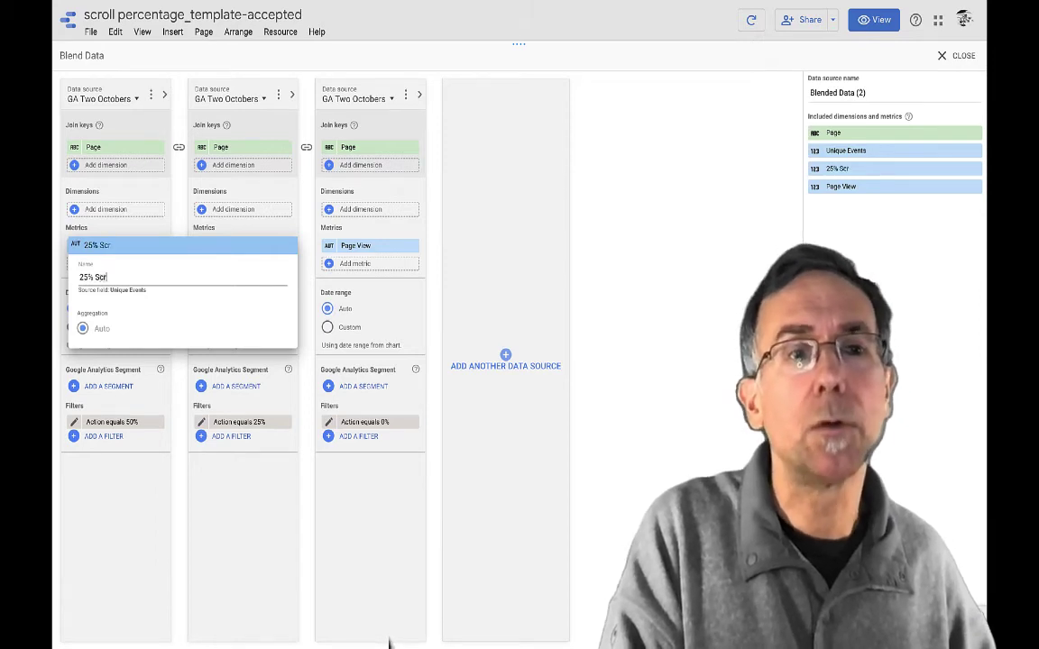
{"action": "type", "text": "oll Count"}
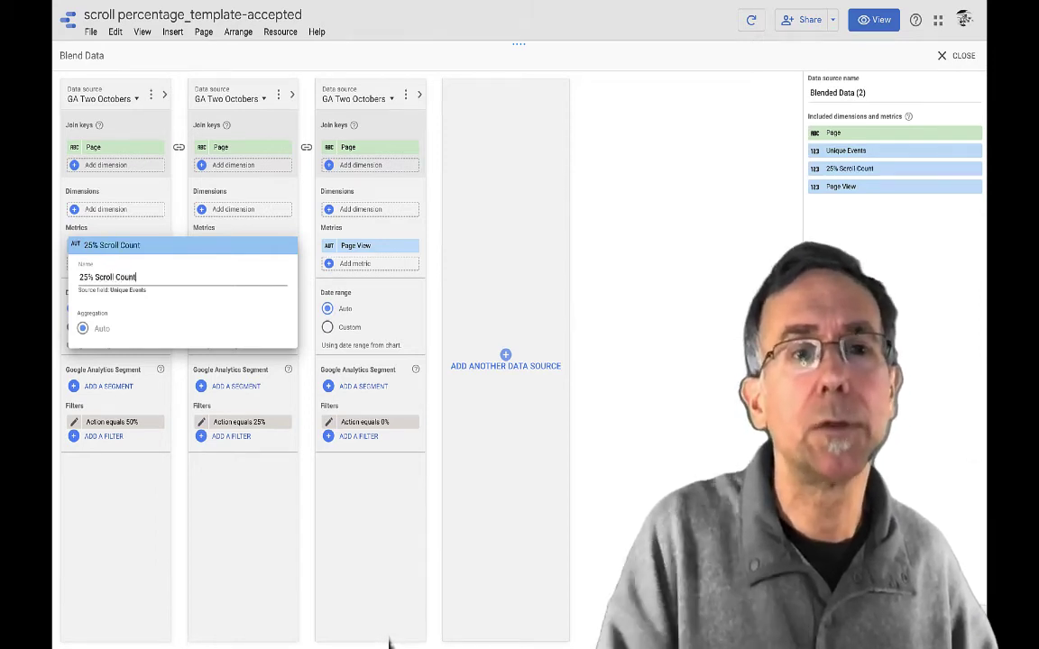
{"action": "left_click", "coordinate": [82, 471]}
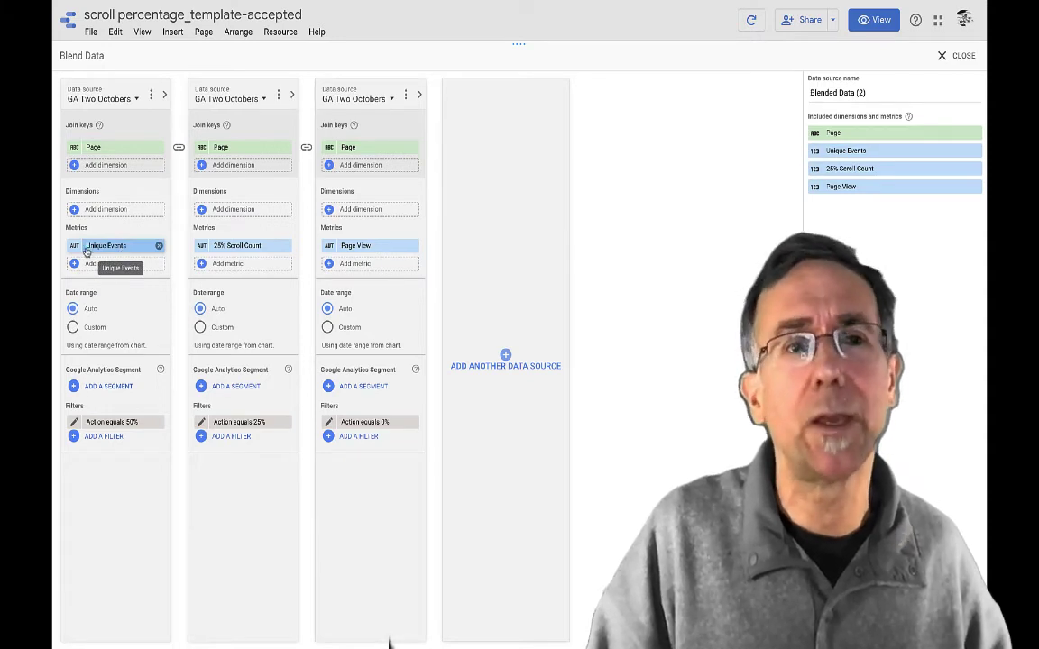
{"action": "left_click", "coordinate": [108, 245]}
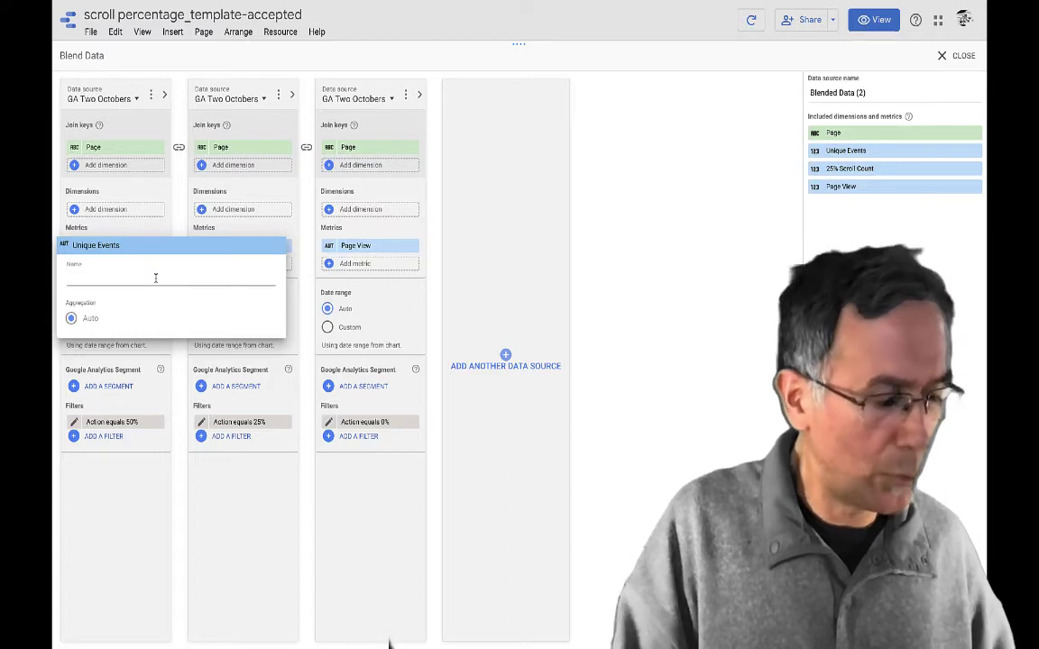
{"action": "type", "text": "50%"}
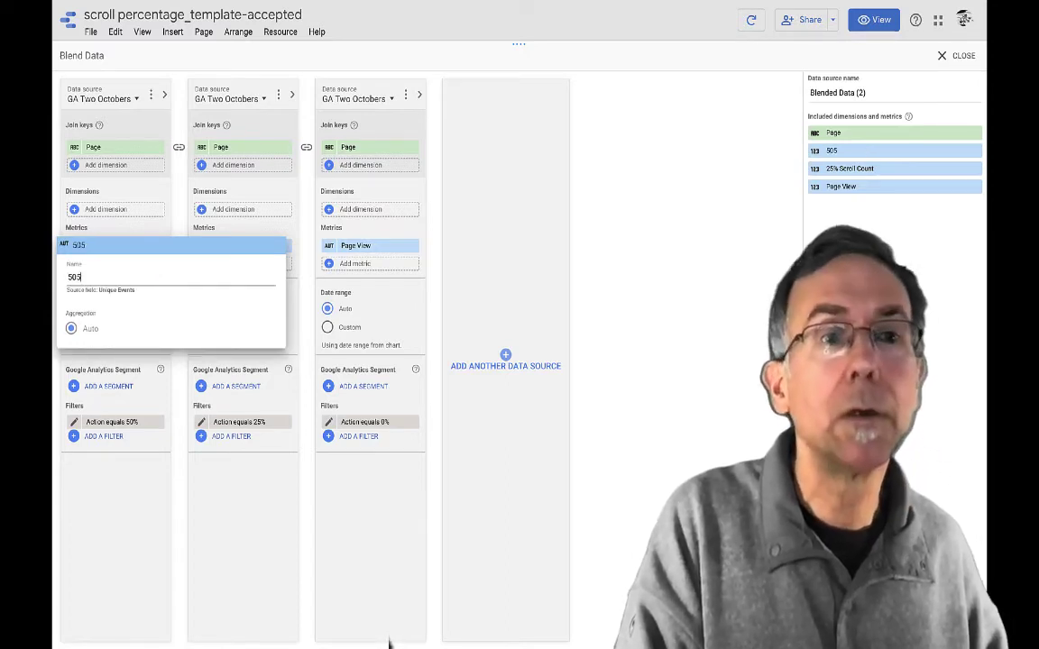
{"action": "type", "text": "%"}
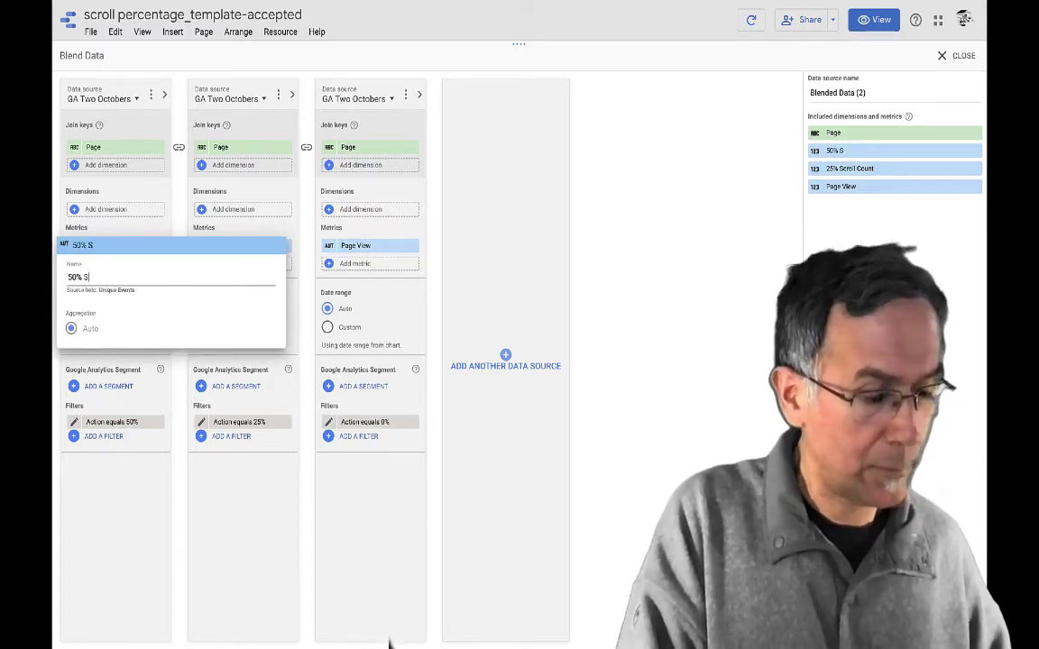
{"action": "type", "text": " Scroll"}
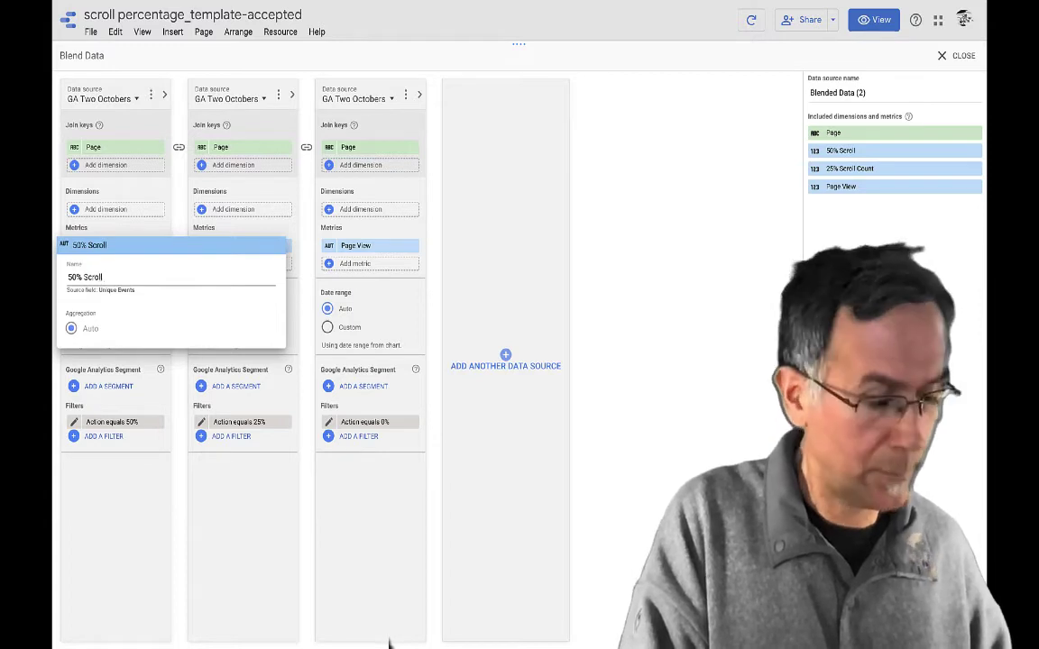
{"action": "type", "text": " Count"}
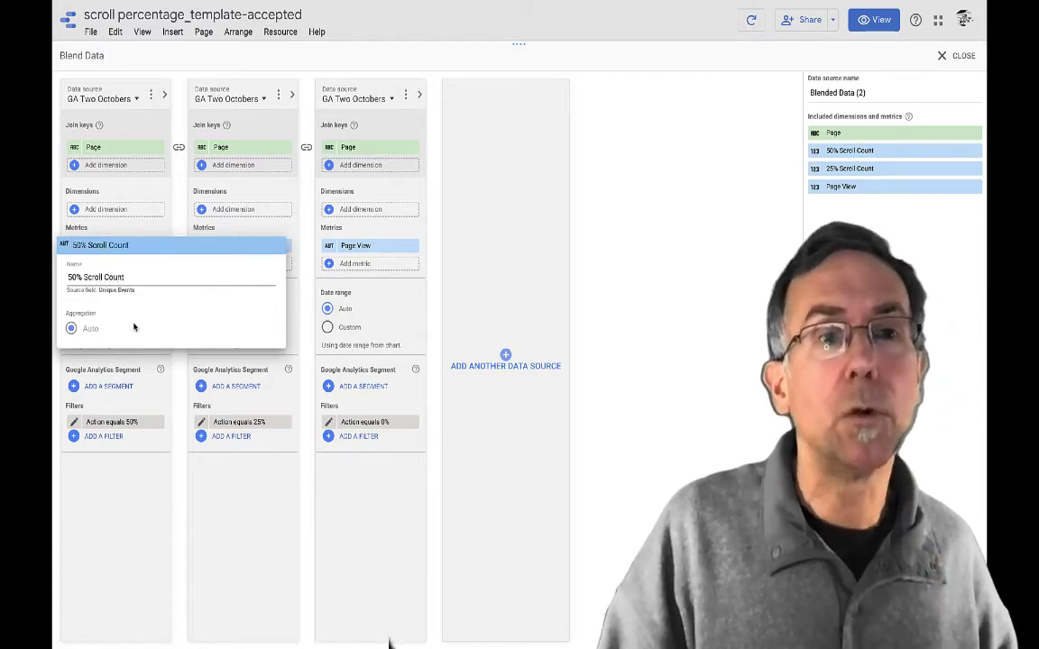
{"action": "left_click", "coordinate": [231, 505]}
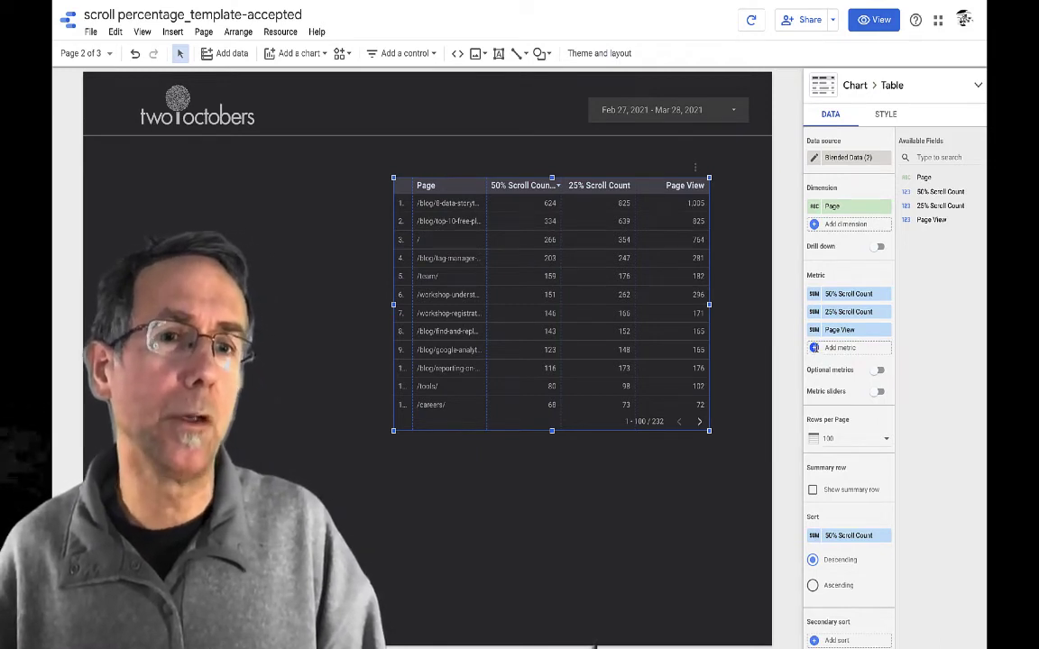
Create a calculated '25% Scrolls' metric as 25% Scroll Count / Page View and add it to the table
{"action": "left_click", "coordinate": [816, 349]}
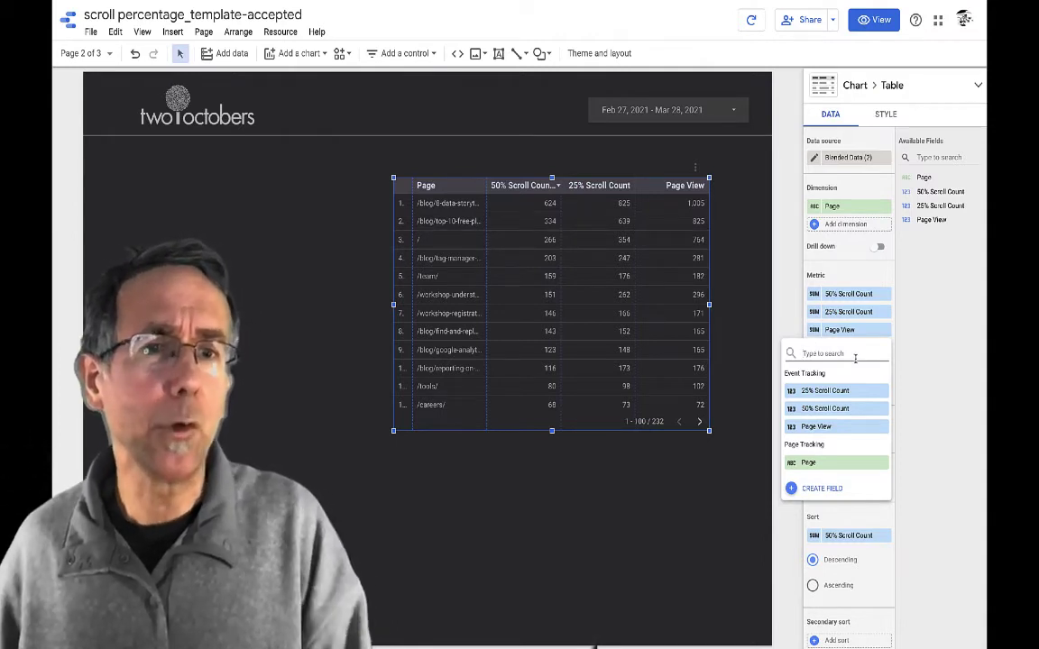
{"action": "left_click", "coordinate": [791, 488]}
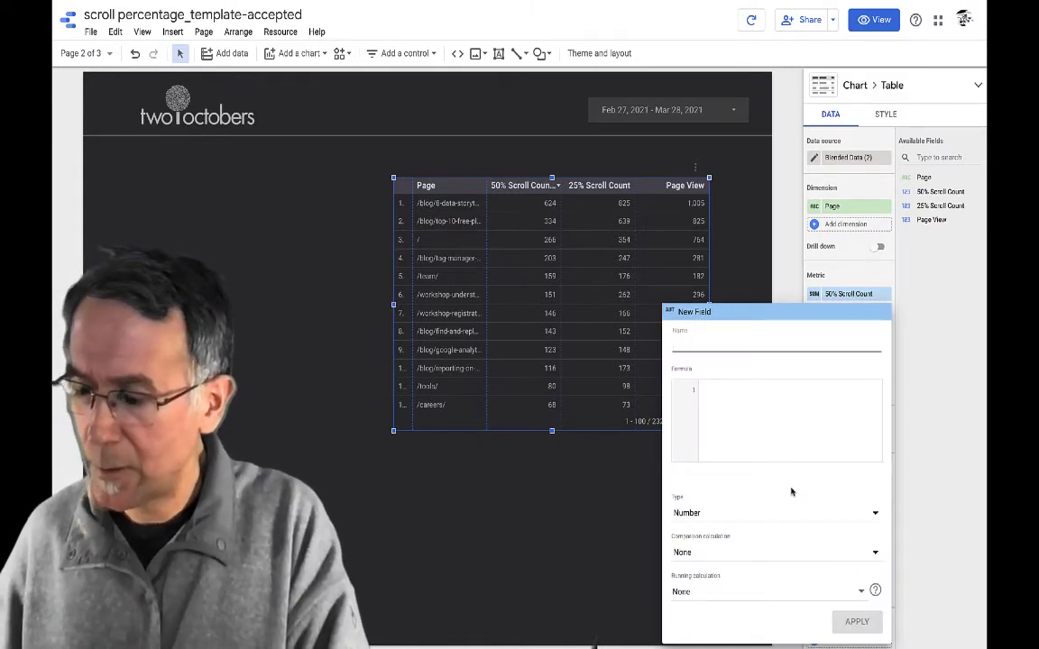
{"action": "type", "text": "25% Scr"}
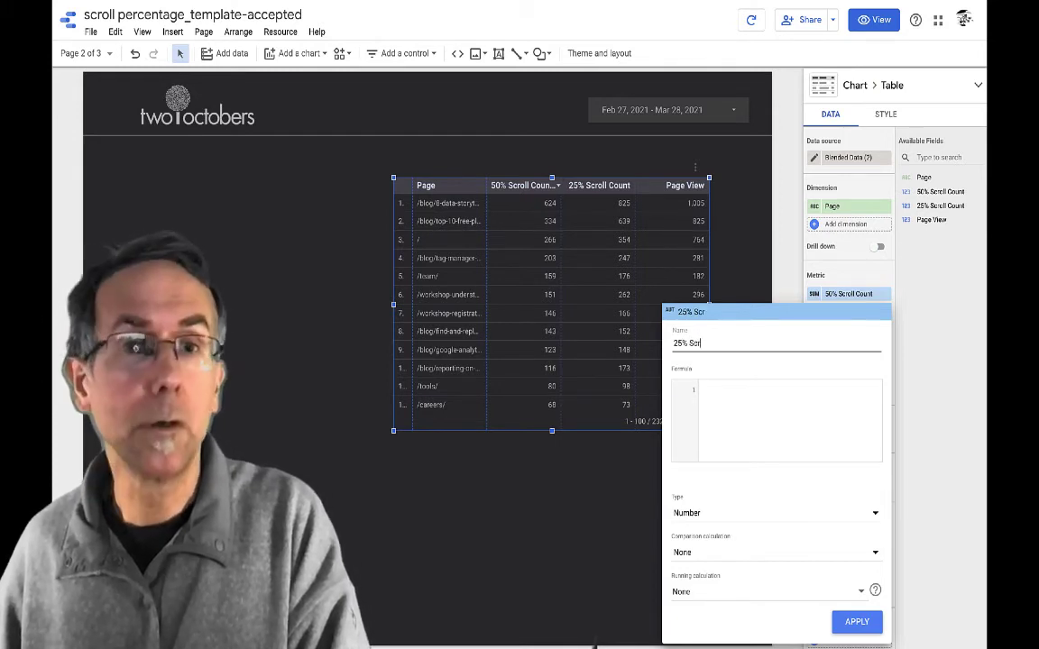
{"action": "type", "text": "olls"}
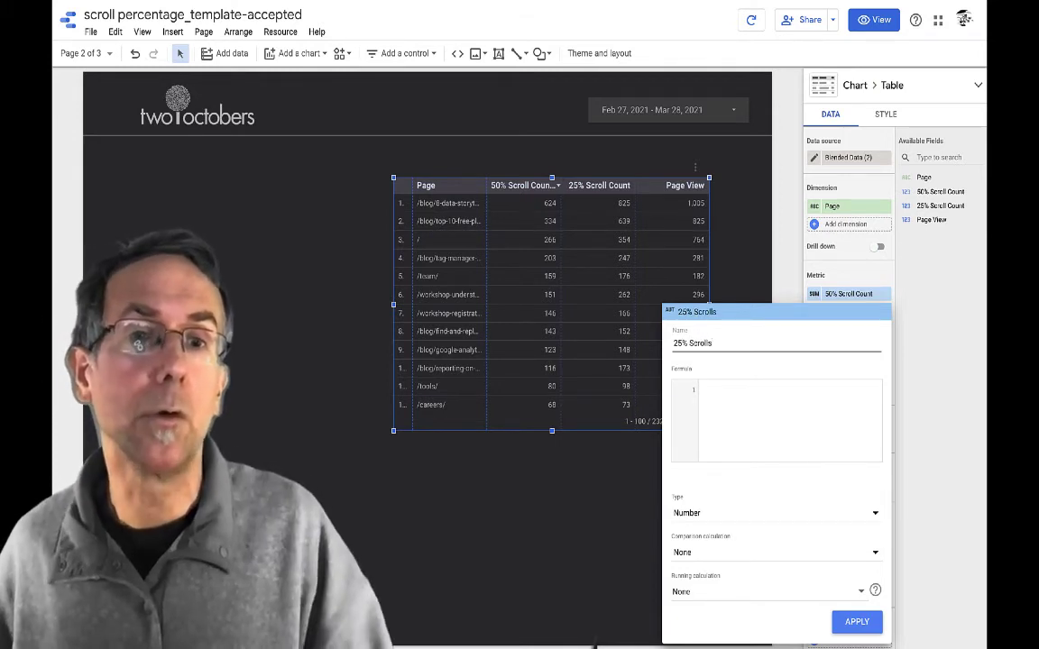
{"action": "left_click", "coordinate": [764, 428]}
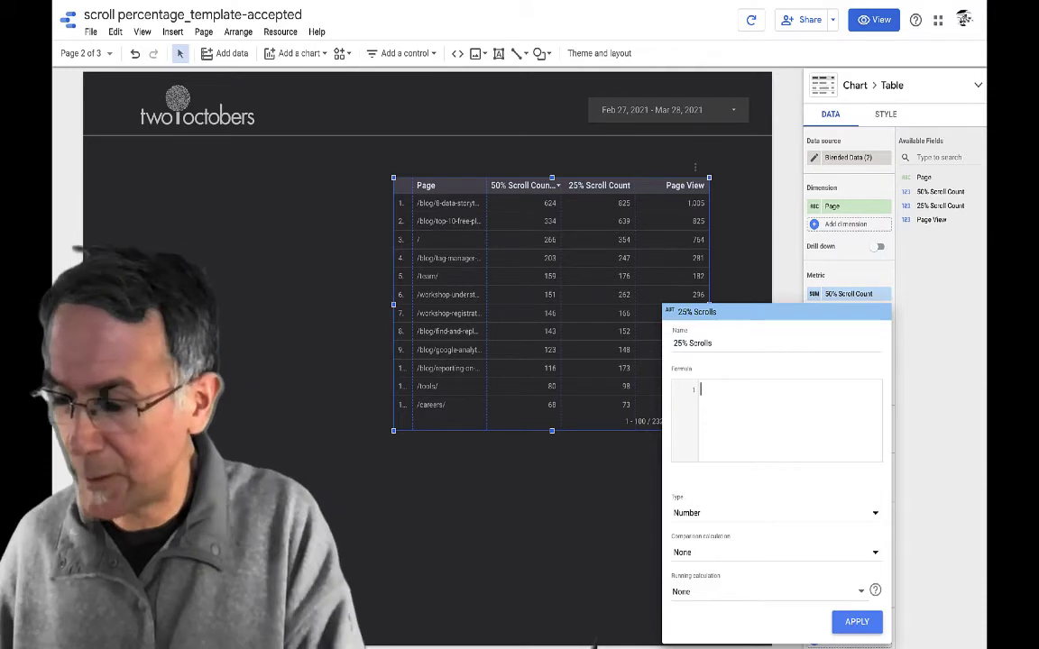
{"action": "type", "text": "25"}
{"action": "left_click", "coordinate": [770, 435]}
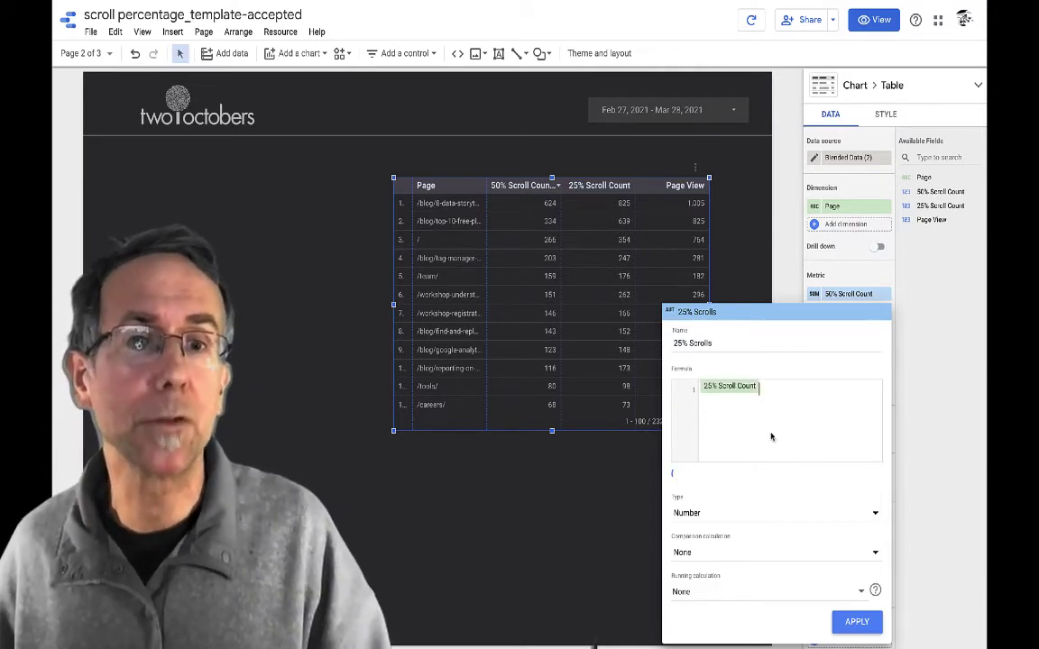
{"action": "type", "text": "/"}
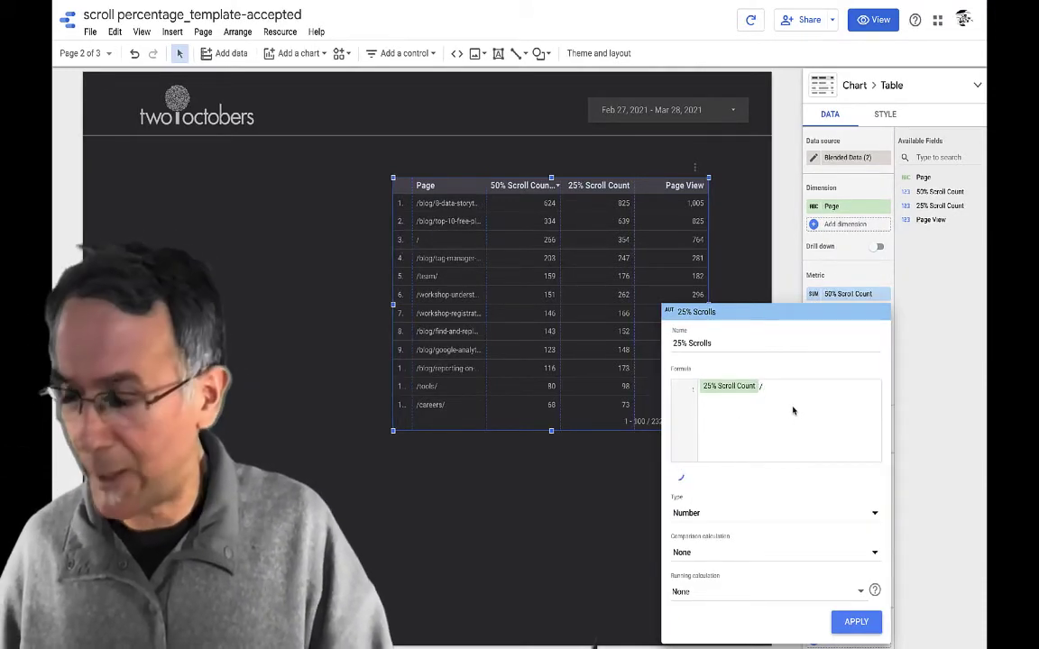
{"action": "type", "text": "p"}
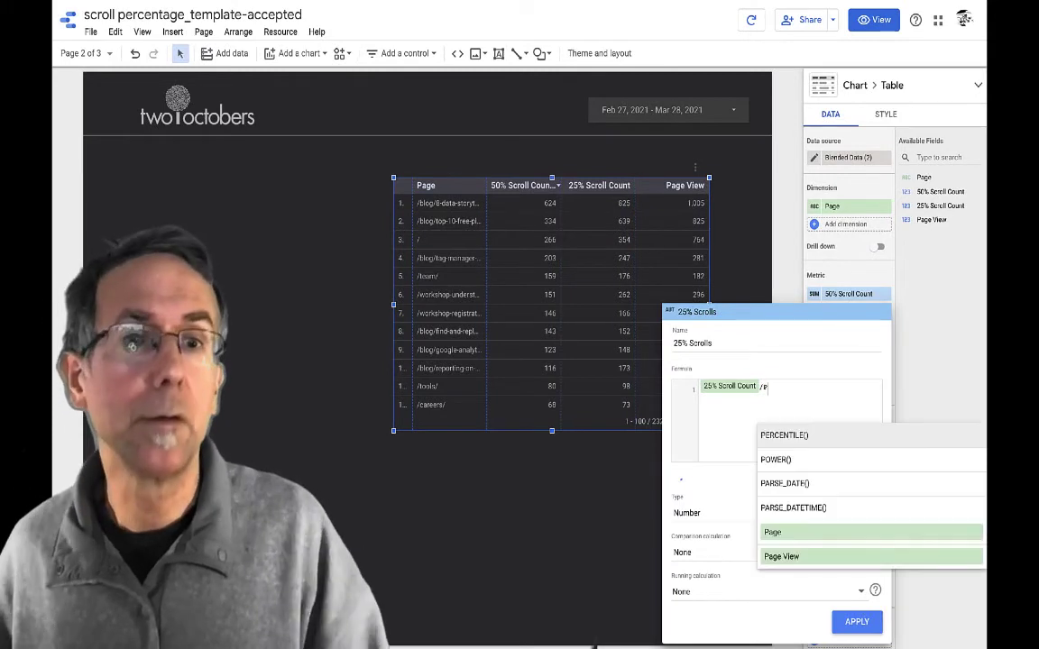
{"action": "left_click", "coordinate": [810, 559]}
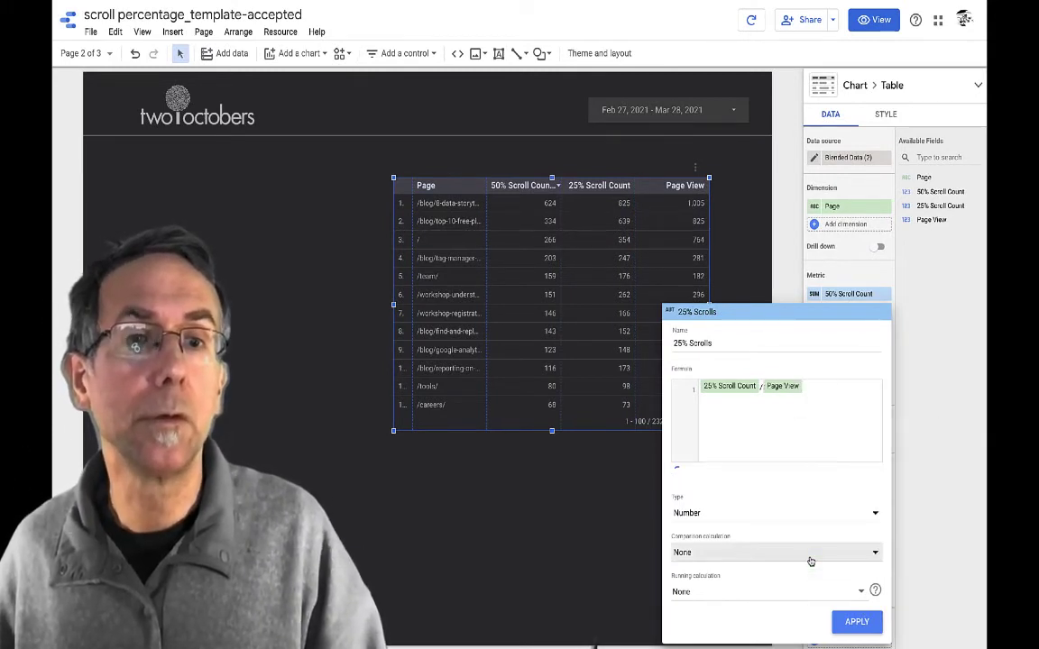
{"action": "left_click", "coordinate": [857, 622]}
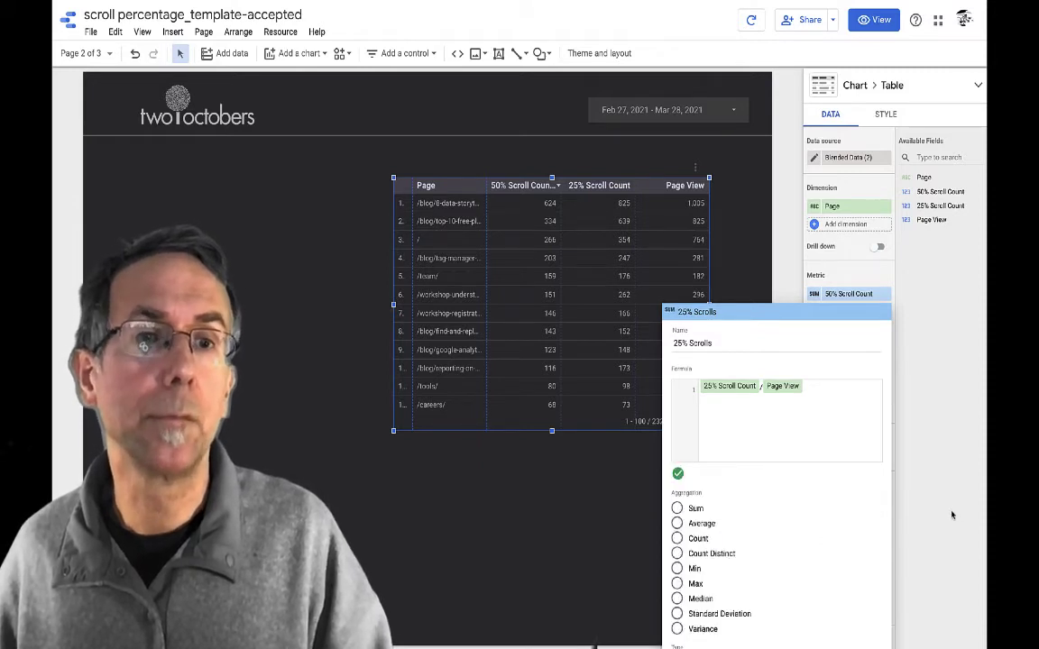
{"action": "left_click", "coordinate": [928, 360]}
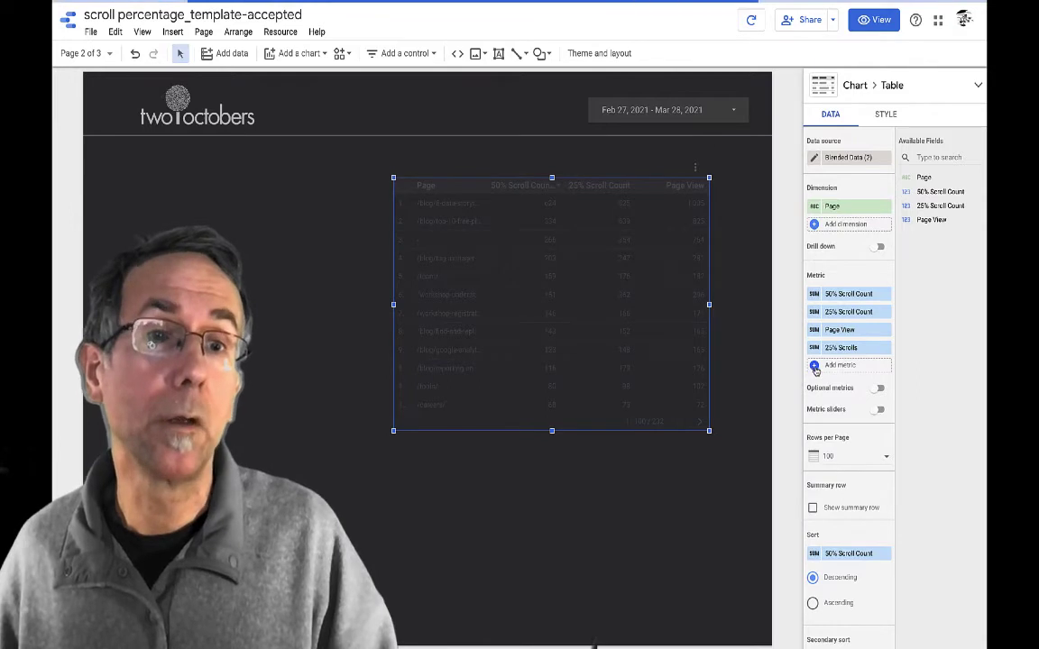
Add a '50% Scrolls' metric as 50% Scroll Count / Page View, formatted as Percent
{"action": "left_click", "coordinate": [813, 365]}
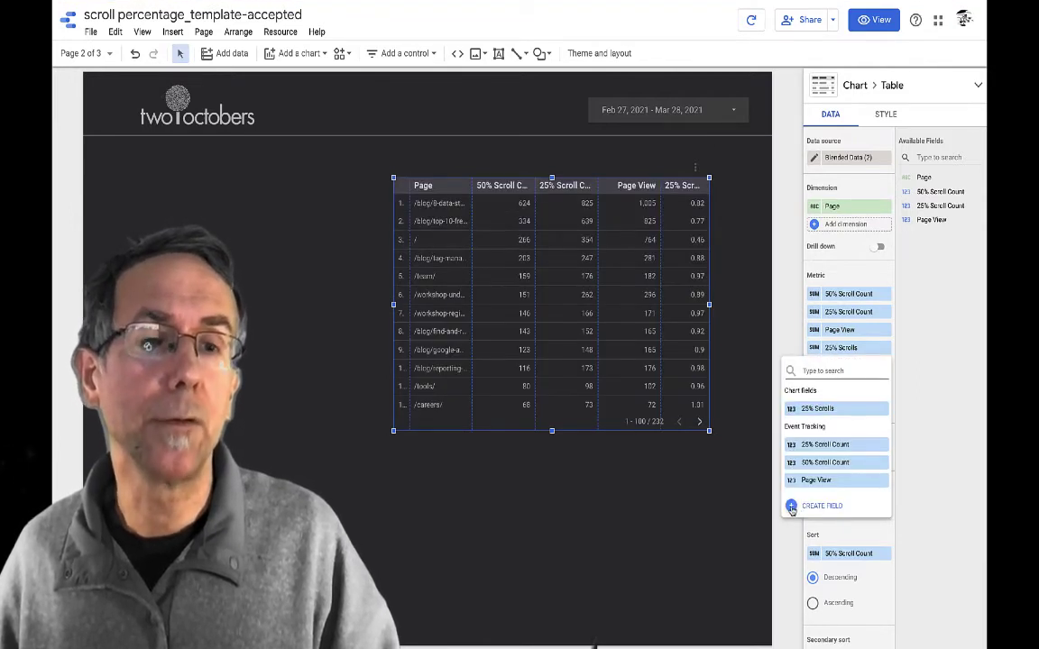
{"action": "left_click", "coordinate": [791, 508]}
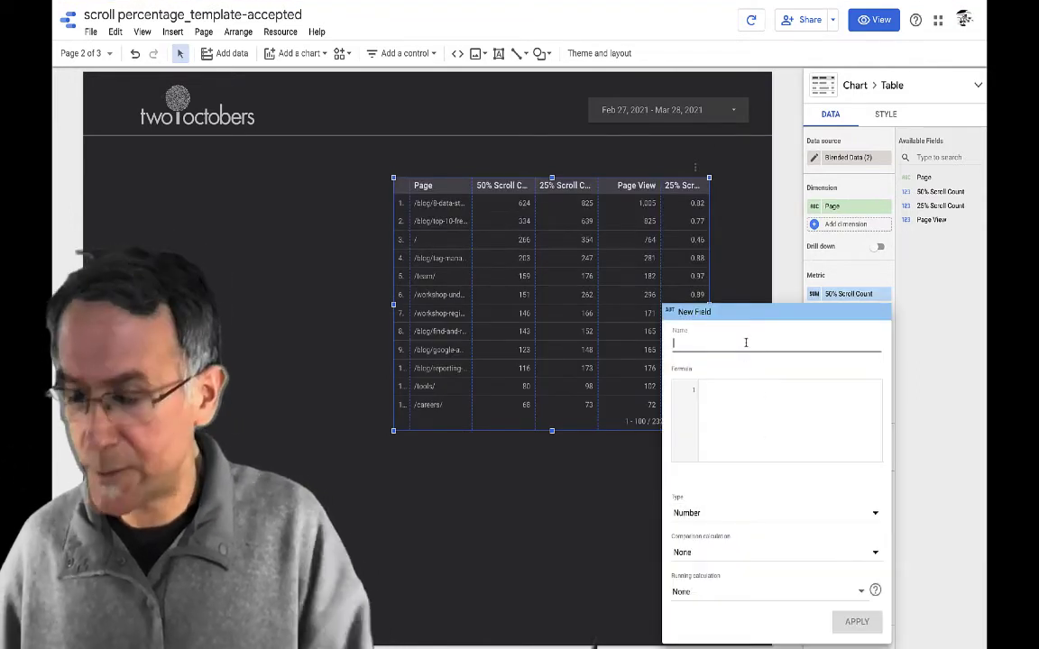
{"action": "type", "text": "50"}
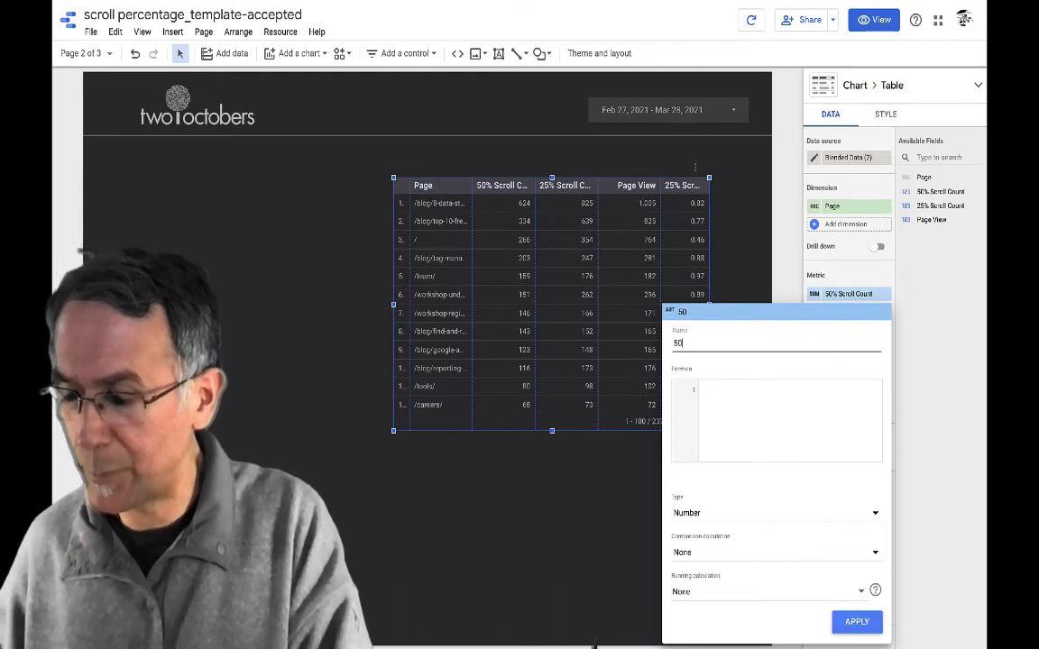
{"action": "type", "text": "%"}
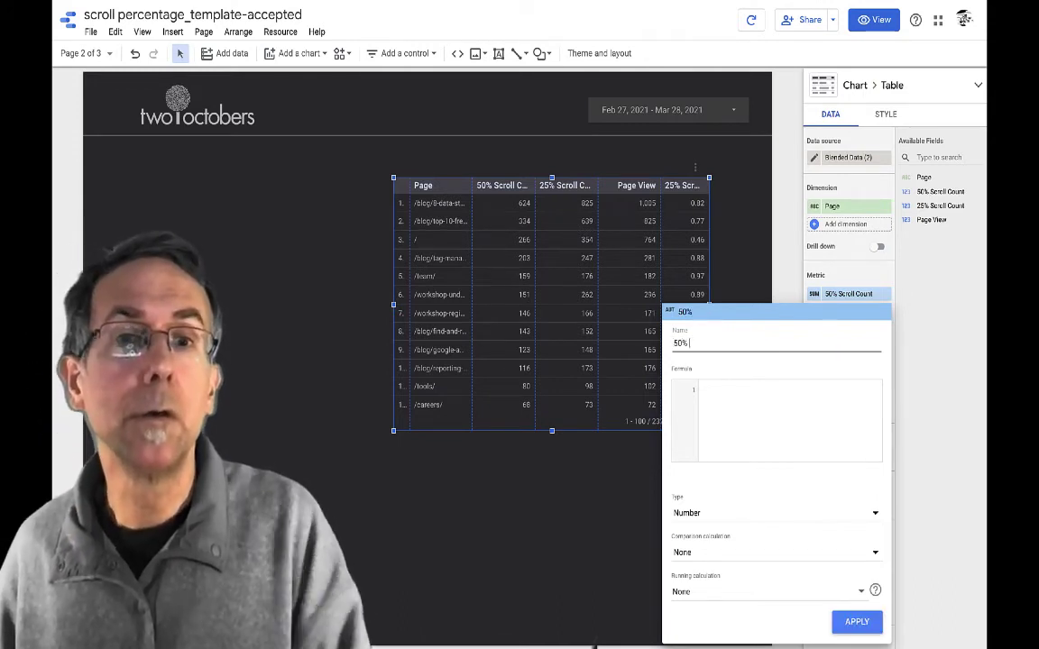
{"action": "type", "text": " Scrolls"}
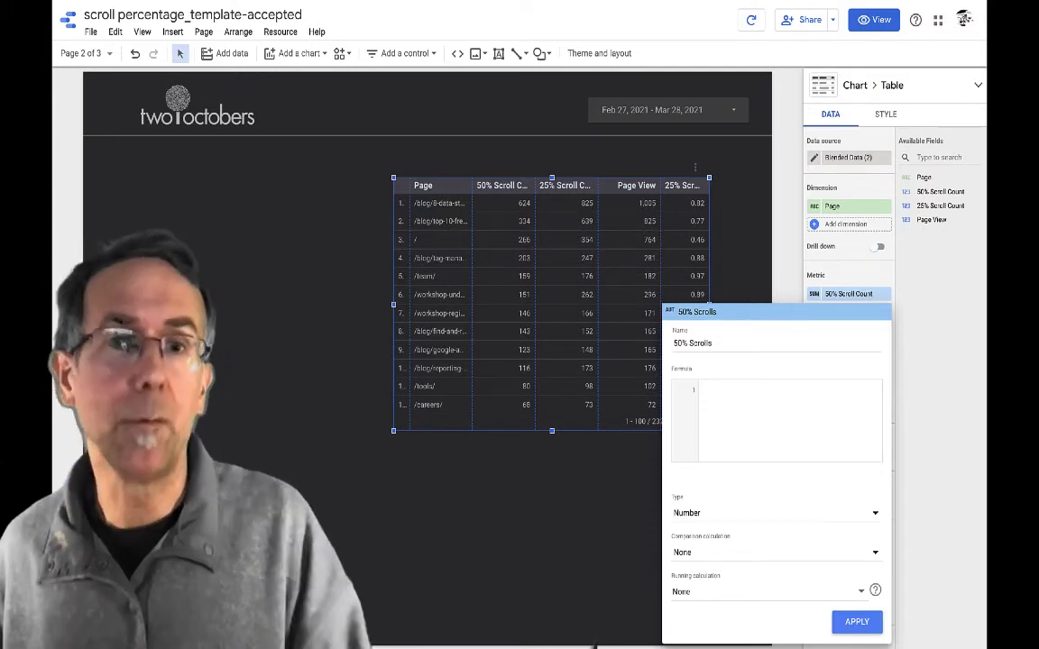
{"action": "type", "text": "50"}
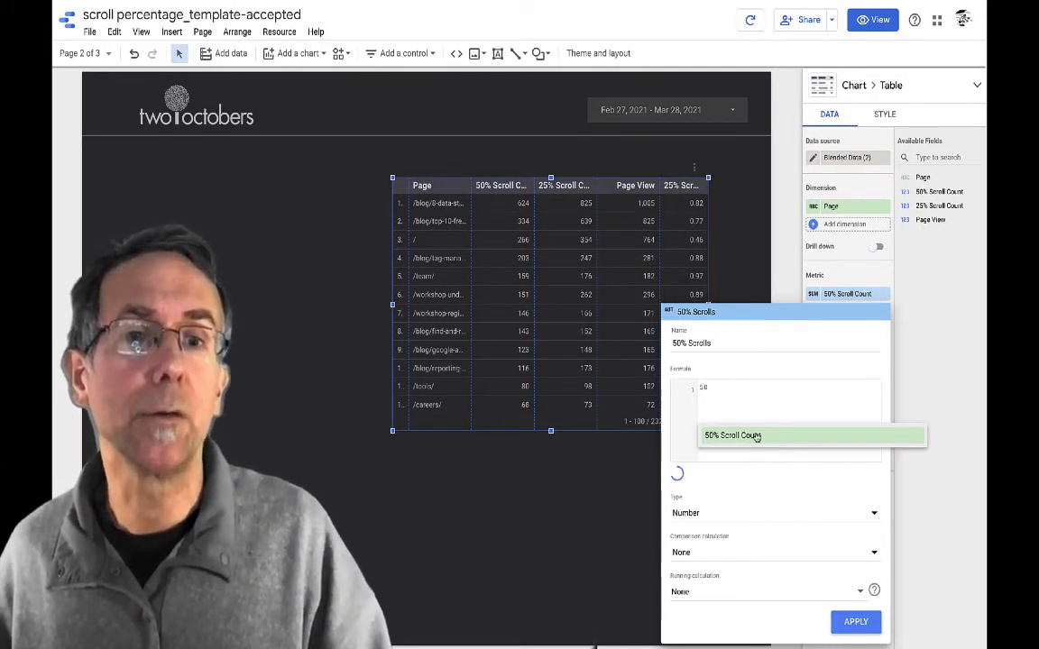
{"action": "left_click", "coordinate": [756, 436]}
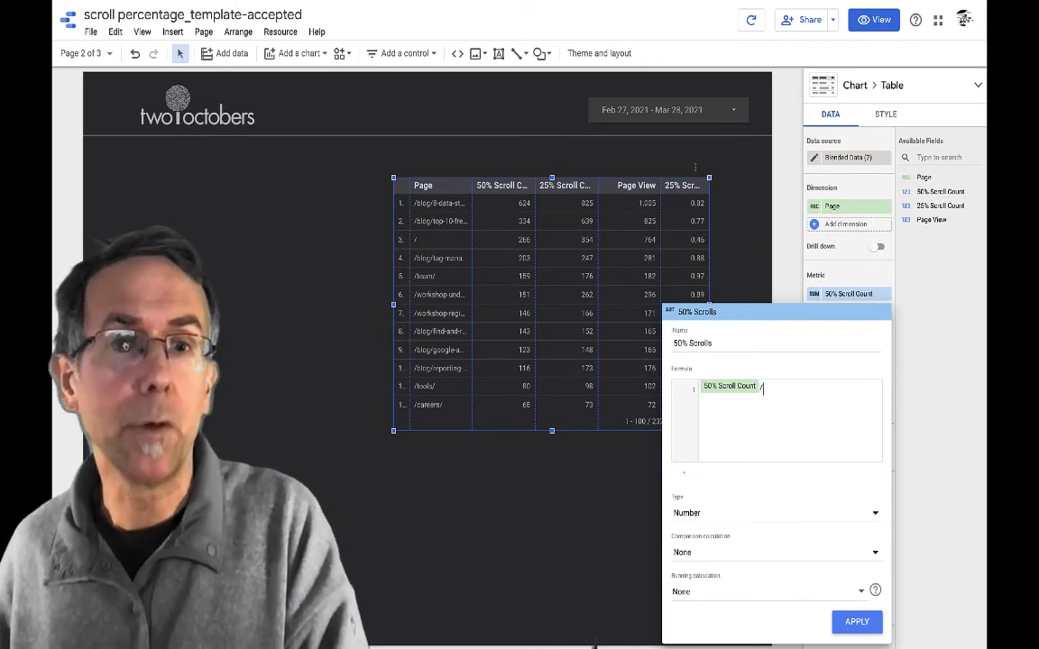
{"action": "type", "text": "/ Page"}
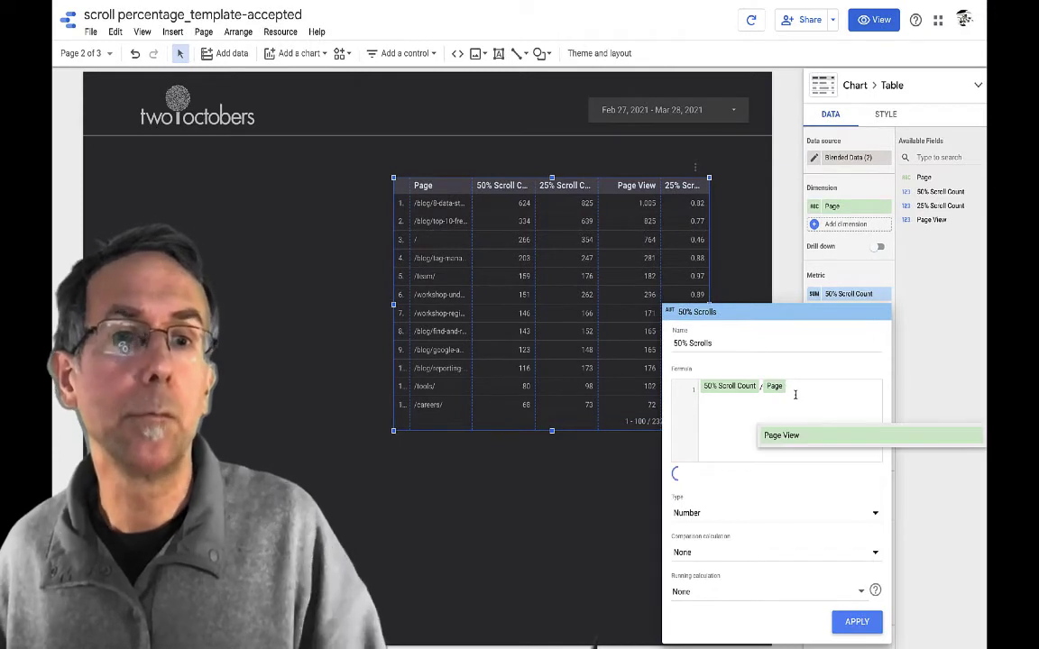
{"action": "left_click", "coordinate": [795, 438]}
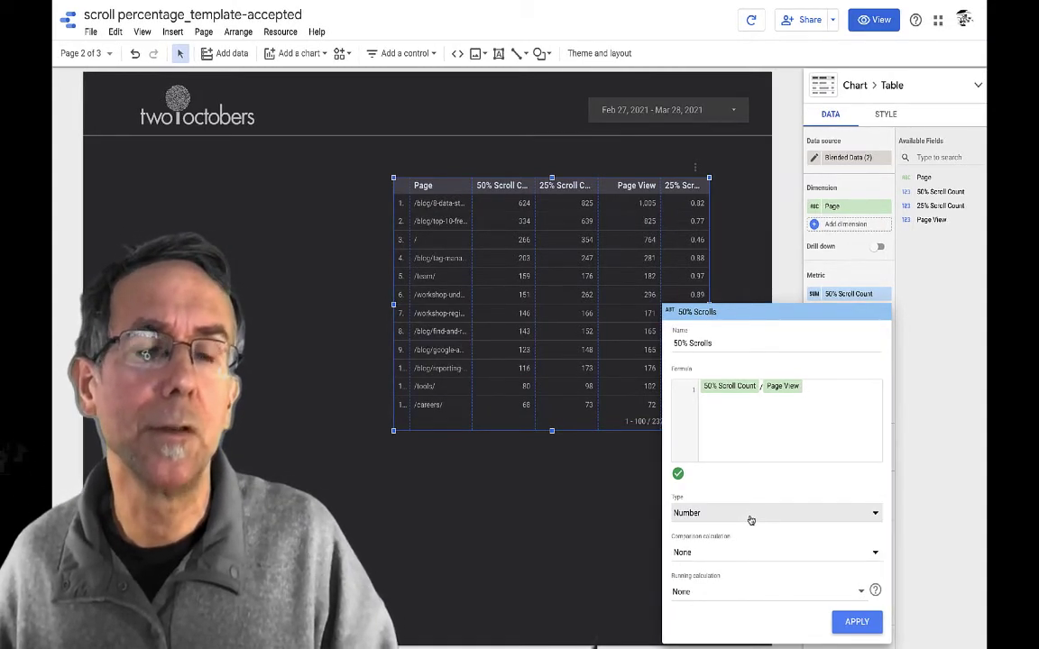
{"action": "left_click", "coordinate": [784, 520]}
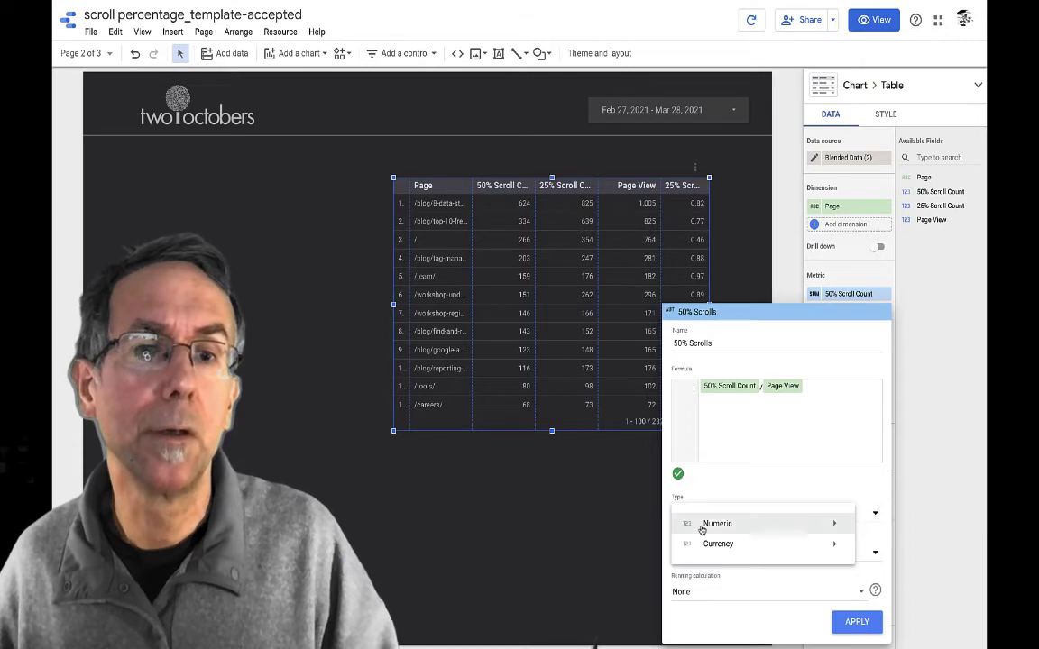
{"action": "mouse_move", "coordinate": [715, 533]}
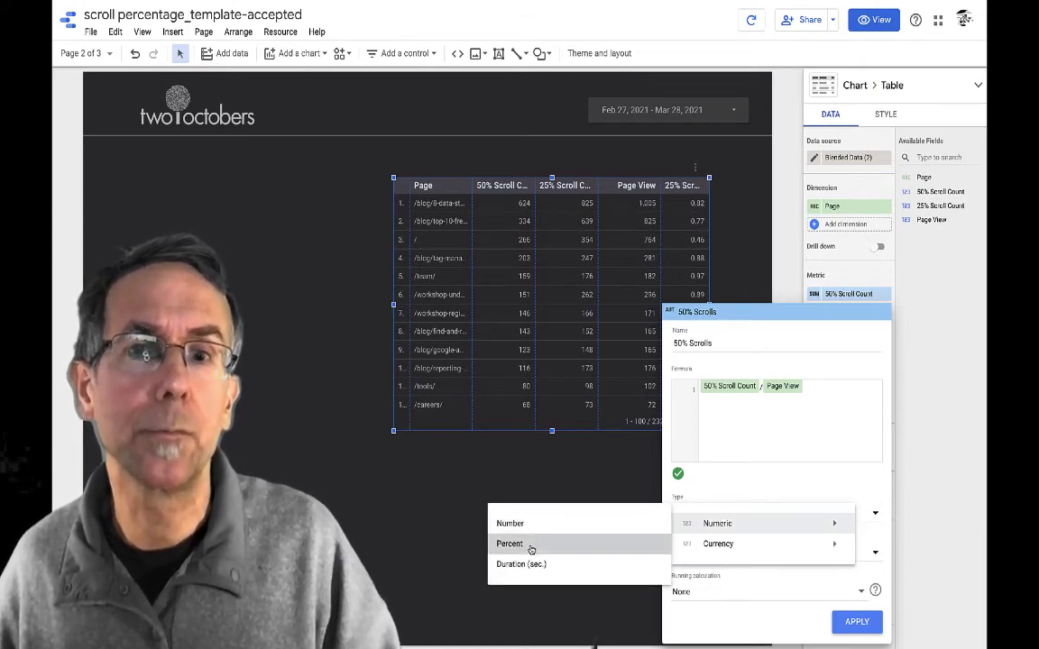
{"action": "left_click", "coordinate": [530, 547]}
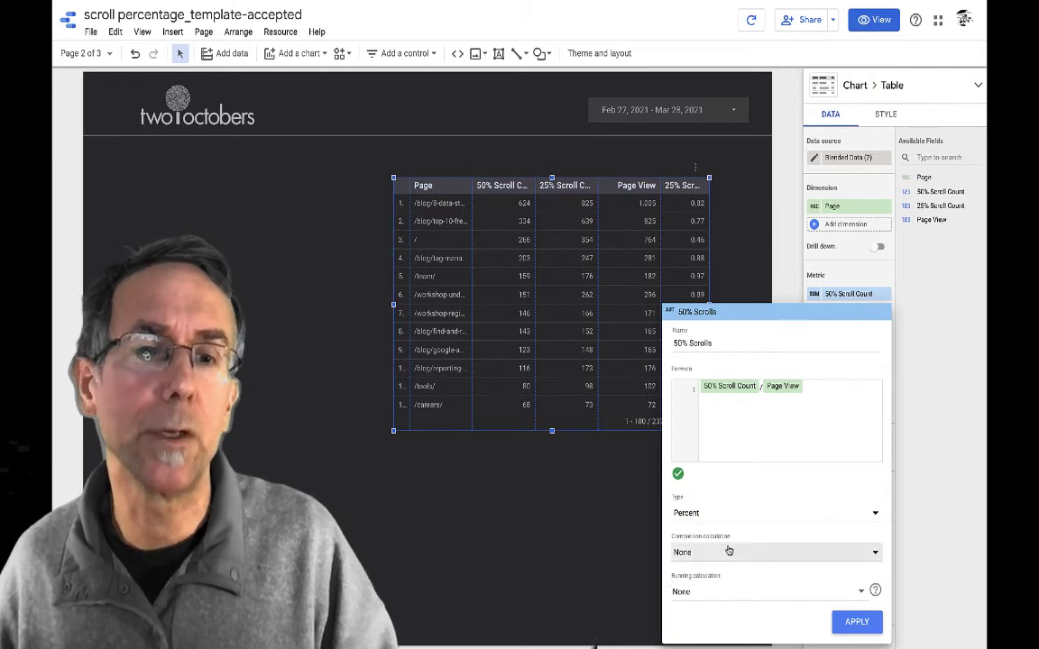
{"action": "left_click", "coordinate": [839, 621]}
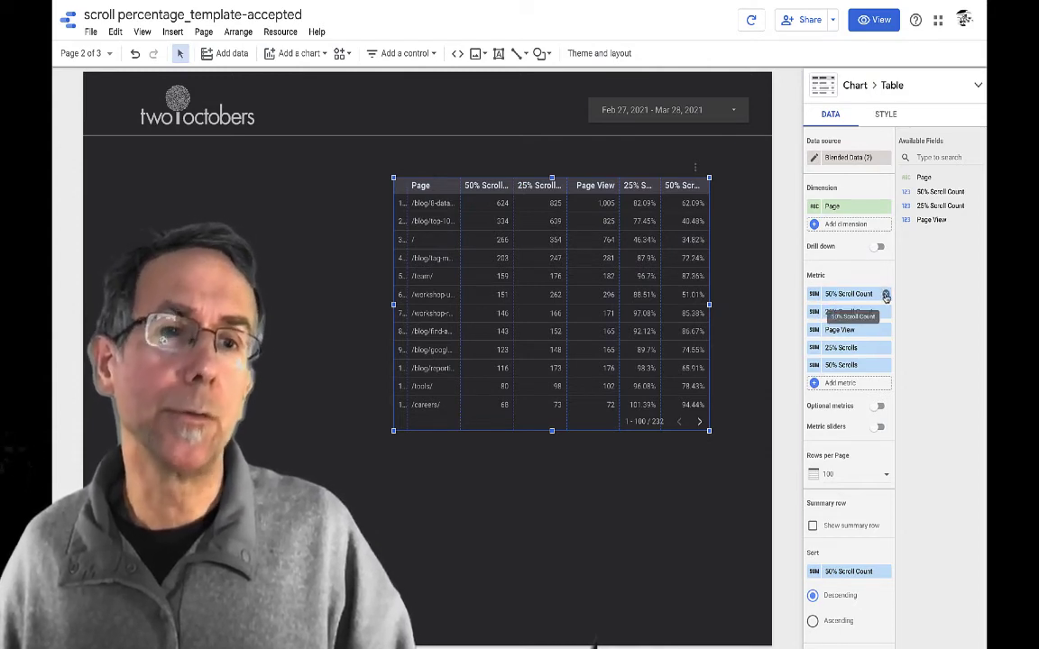
Remove the 50% Scroll Count metric from the table and shift the table left on the page
{"action": "left_click", "coordinate": [886, 295]}
{"action": "left_click_drag", "start_coordinate": [539, 316], "coordinate": [526, 352]}
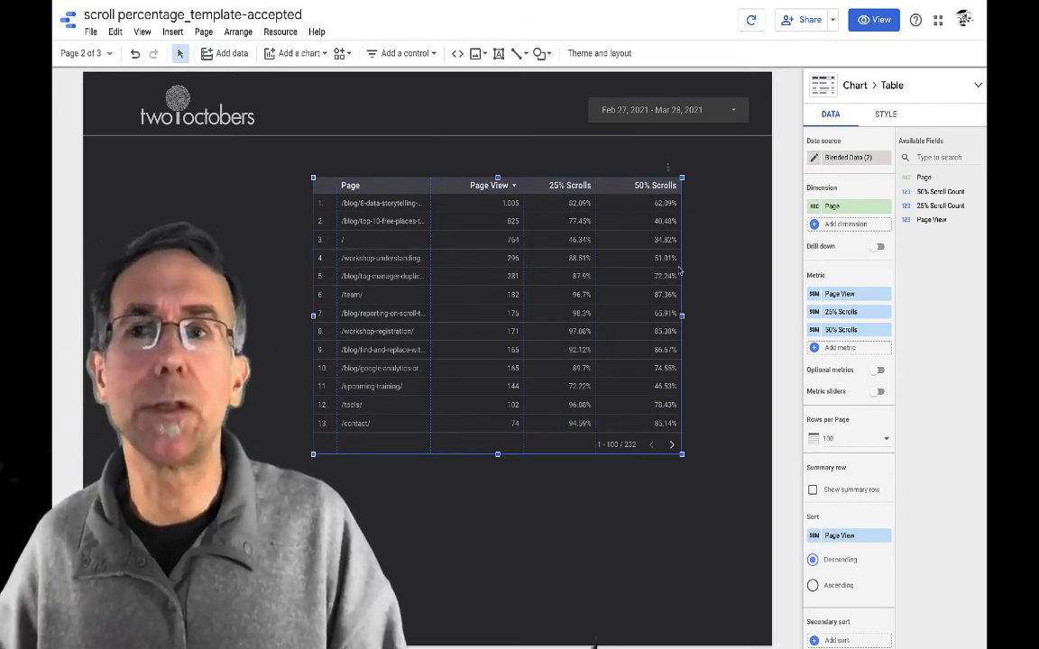
{"action": "left_click", "coordinate": [100, 55]}
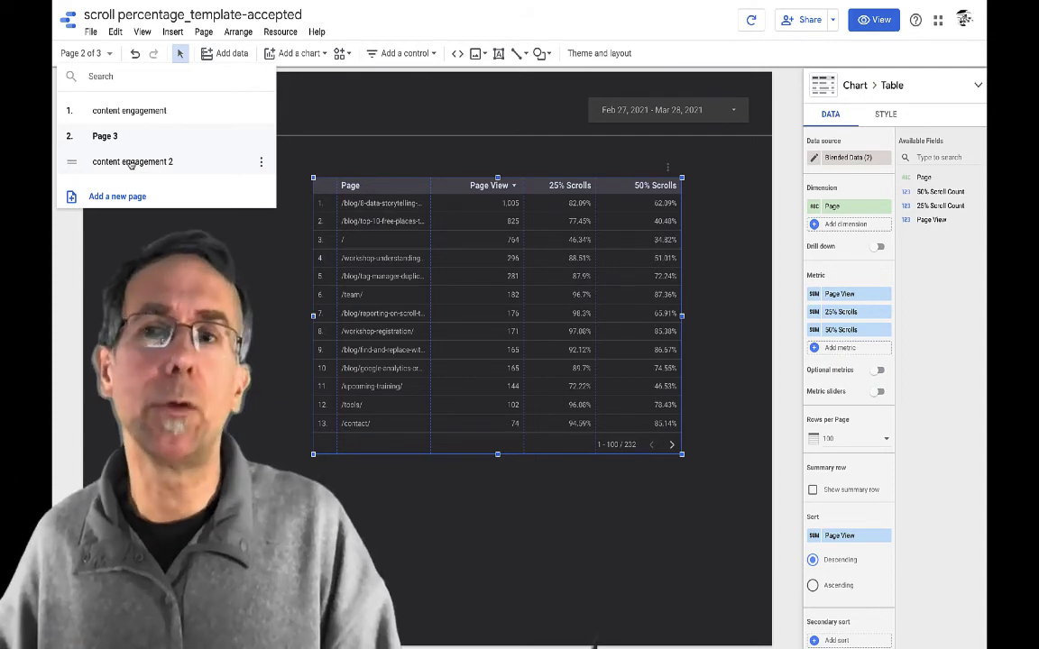
Switch to the content engagement 2 page and show its heatmap table's style settings
{"action": "left_click", "coordinate": [133, 161]}
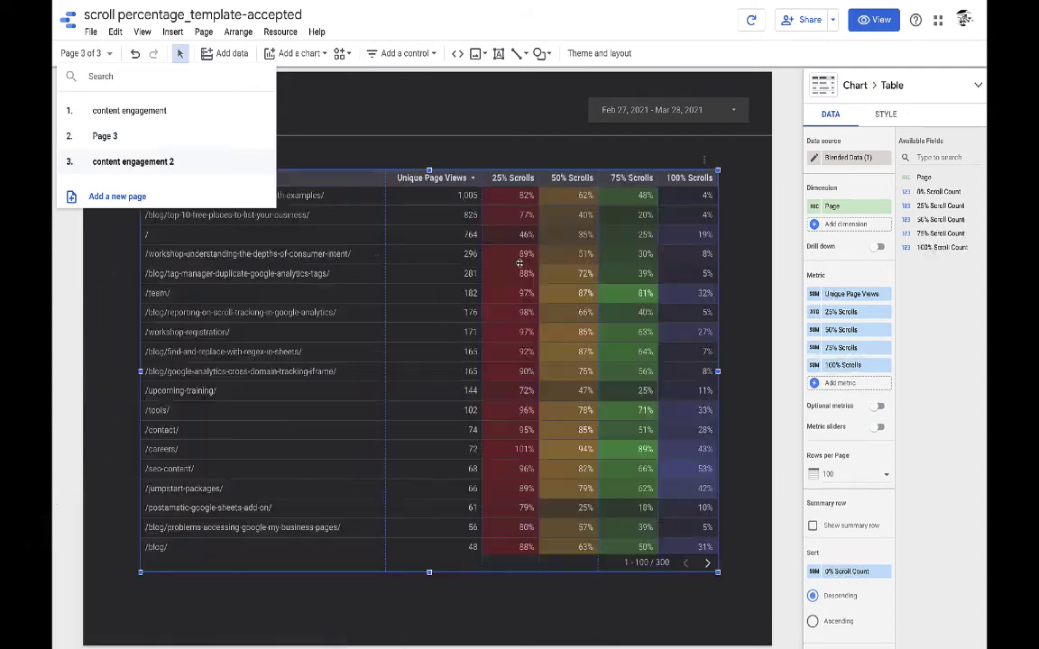
{"action": "left_click", "coordinate": [885, 118]}
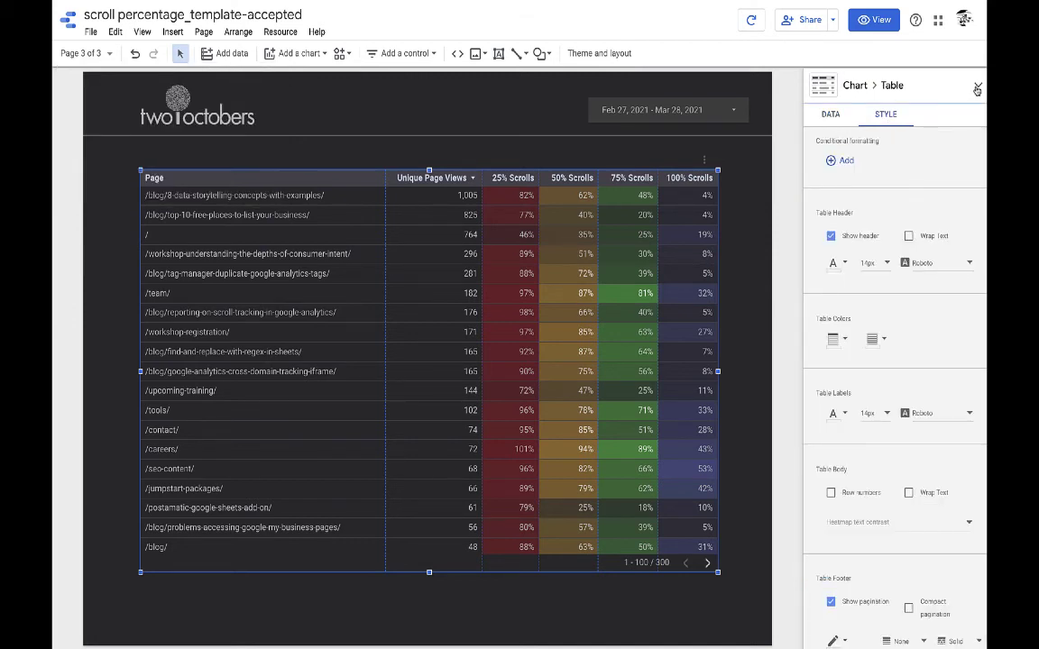
Expand the chart type list and review Column #1's Number/Heatmap/Bar display options under Metrics
{"action": "left_click", "coordinate": [977, 88]}
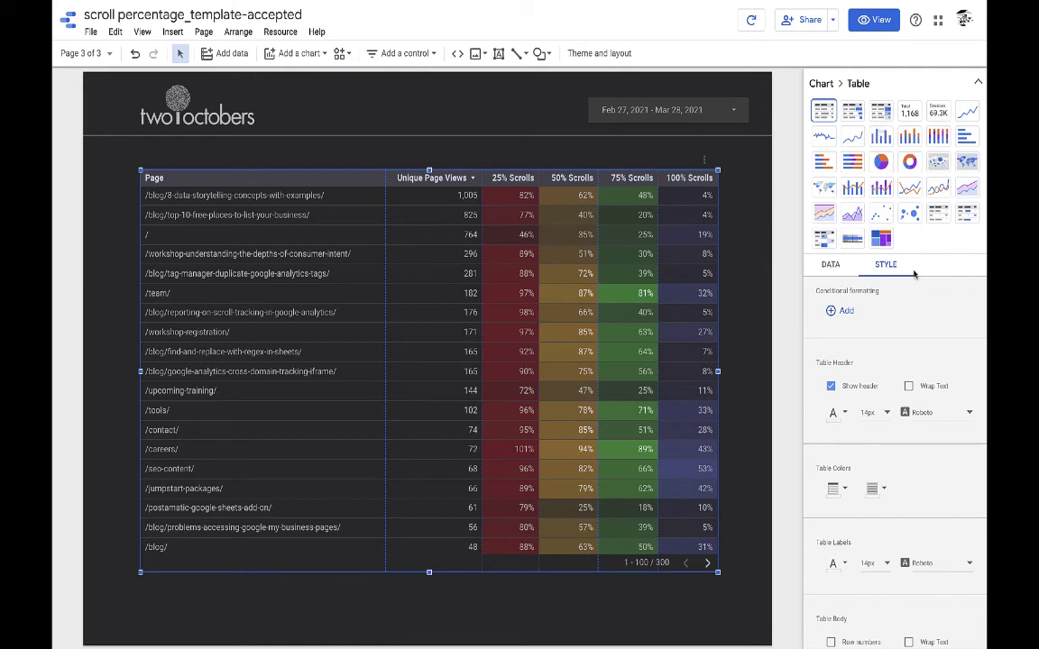
{"action": "scroll", "coordinate": [919, 345], "scroll_direction": "down", "scroll_amount": 3}
{"action": "scroll", "coordinate": [920, 345], "scroll_direction": "down", "scroll_amount": 8}
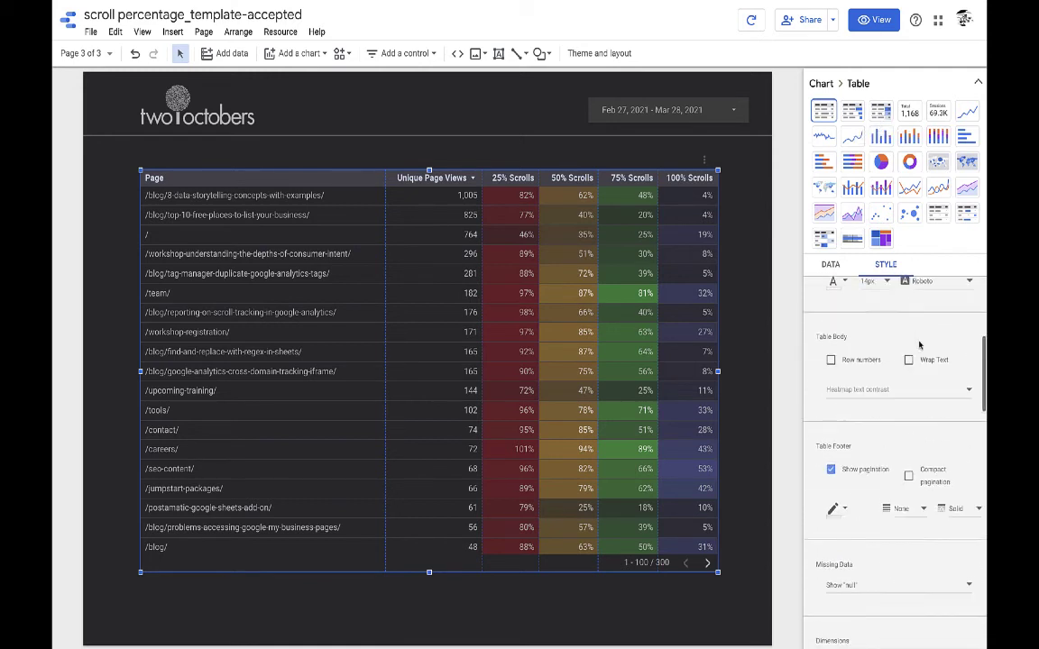
{"action": "scroll", "coordinate": [919, 346], "scroll_direction": "down", "scroll_amount": 1}
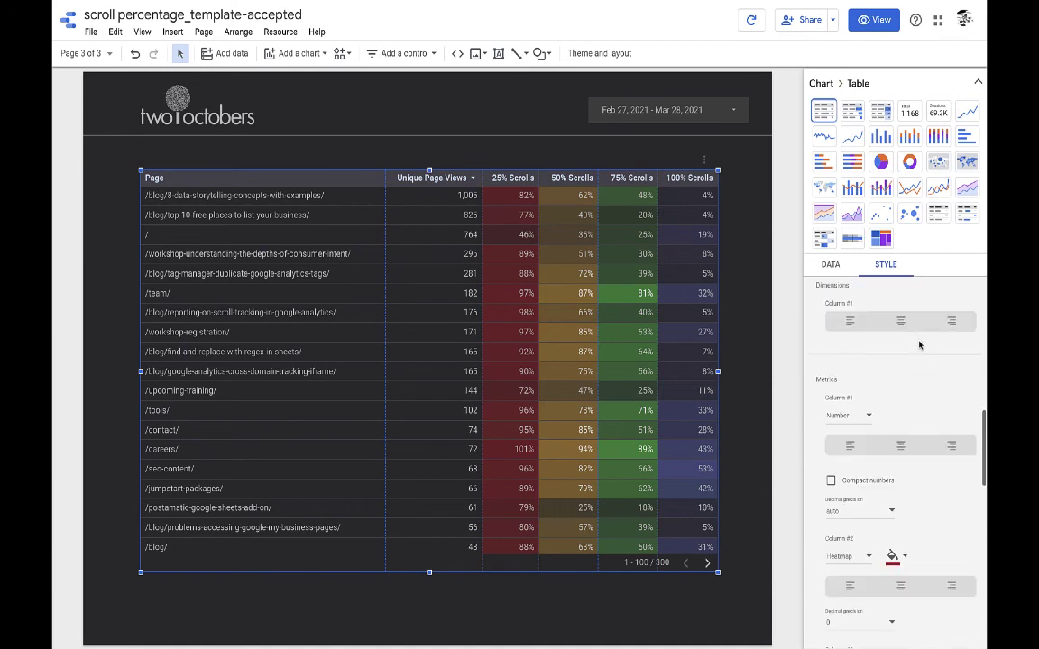
{"action": "left_click", "coordinate": [863, 417]}
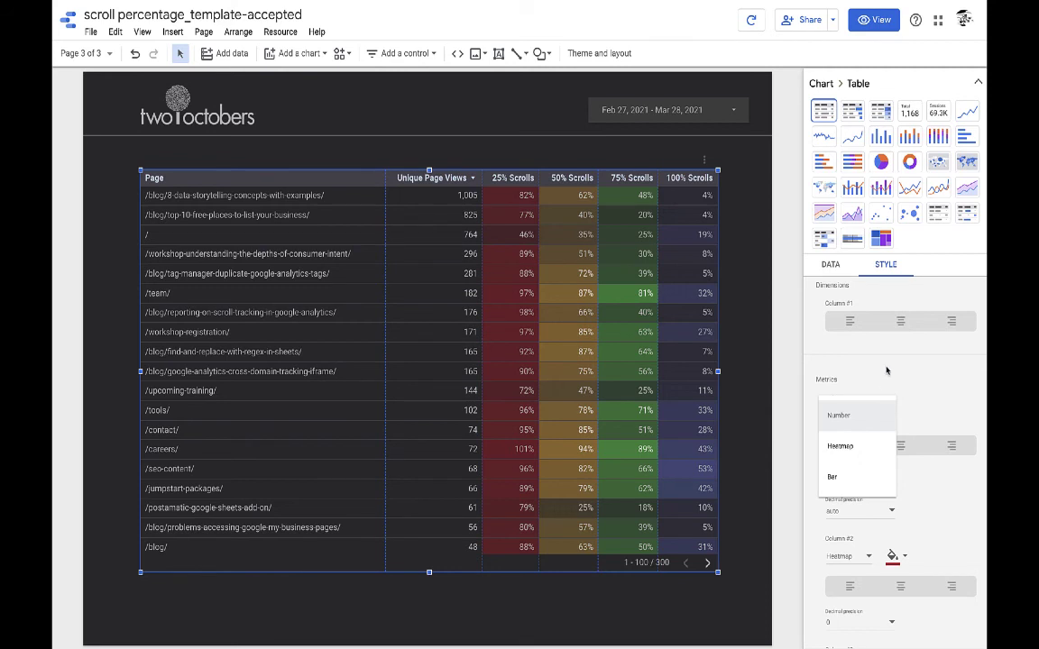
{"action": "left_click", "coordinate": [722, 353]}
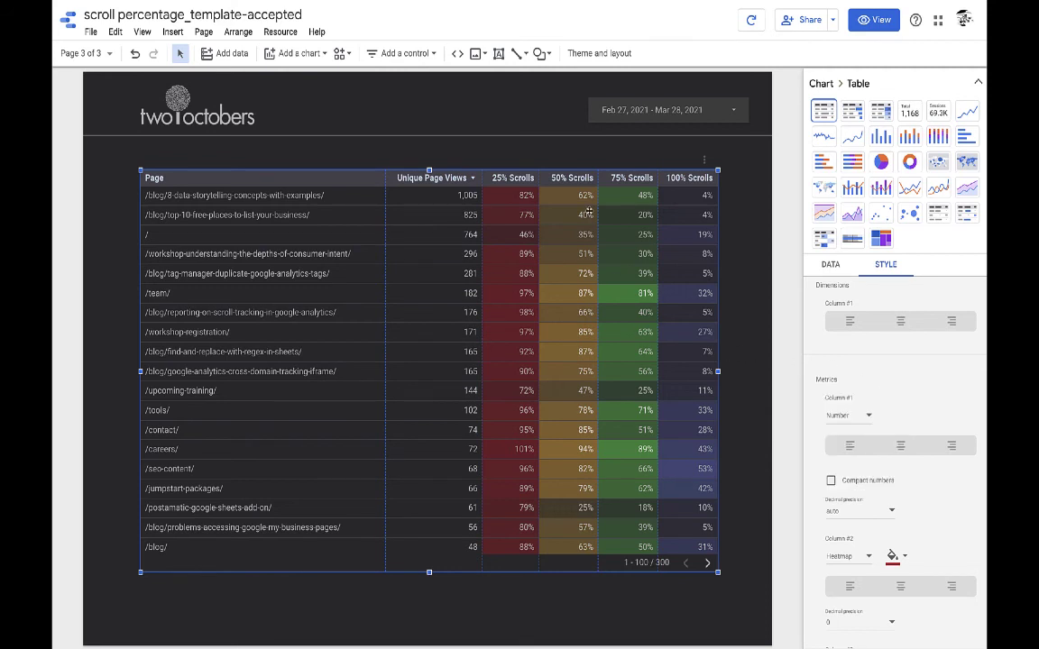